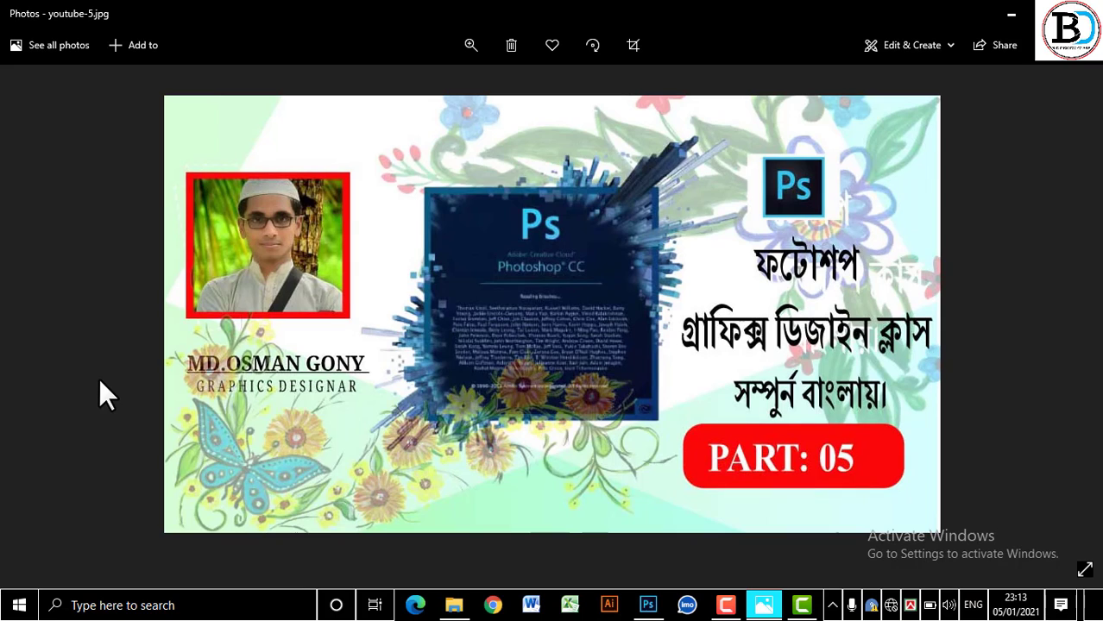
Look through the Part 03 and Part 04 Photoshop class thumbnails and minimise the photo viewer.
{"action": "key", "text": "Left"}
{"action": "left_click", "coordinate": [14, 304]}
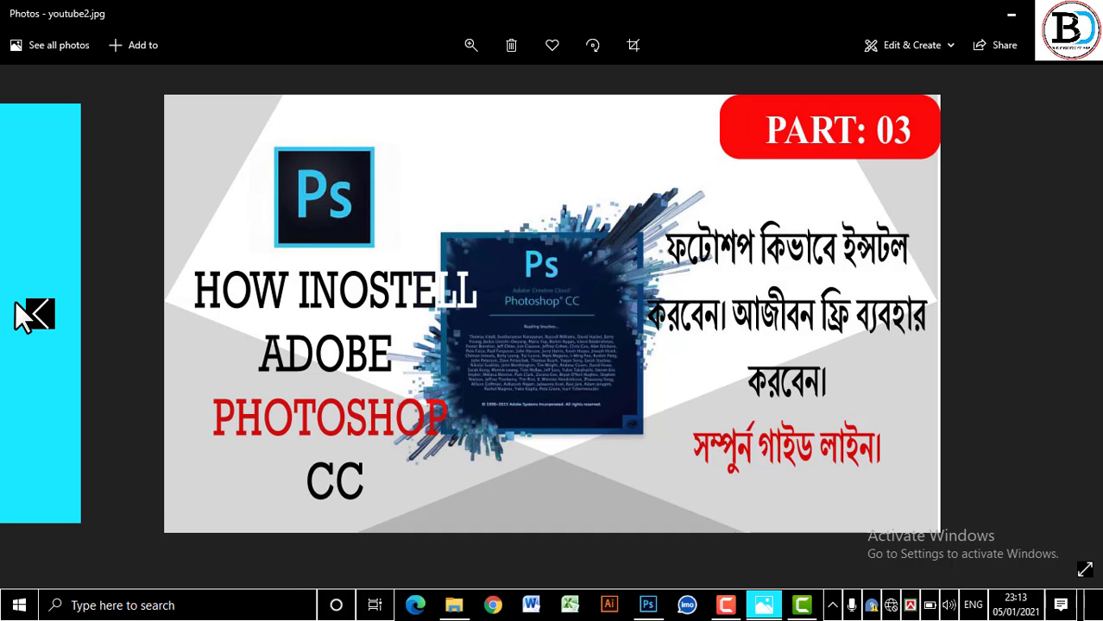
{"action": "left_click", "coordinate": [1064, 298]}
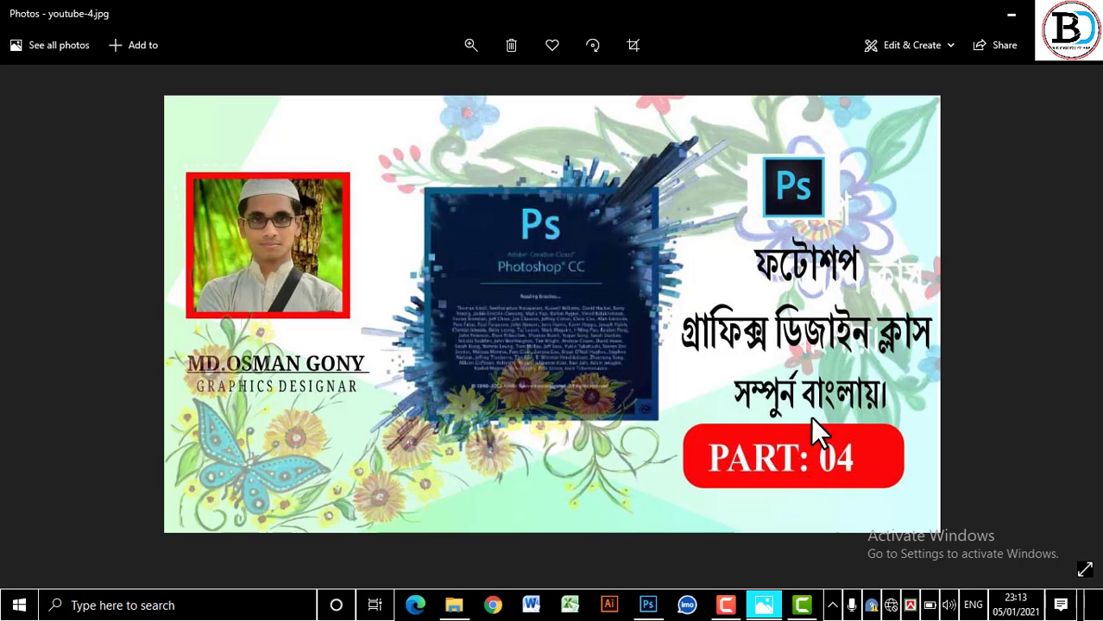
{"action": "left_click", "coordinate": [633, 325]}
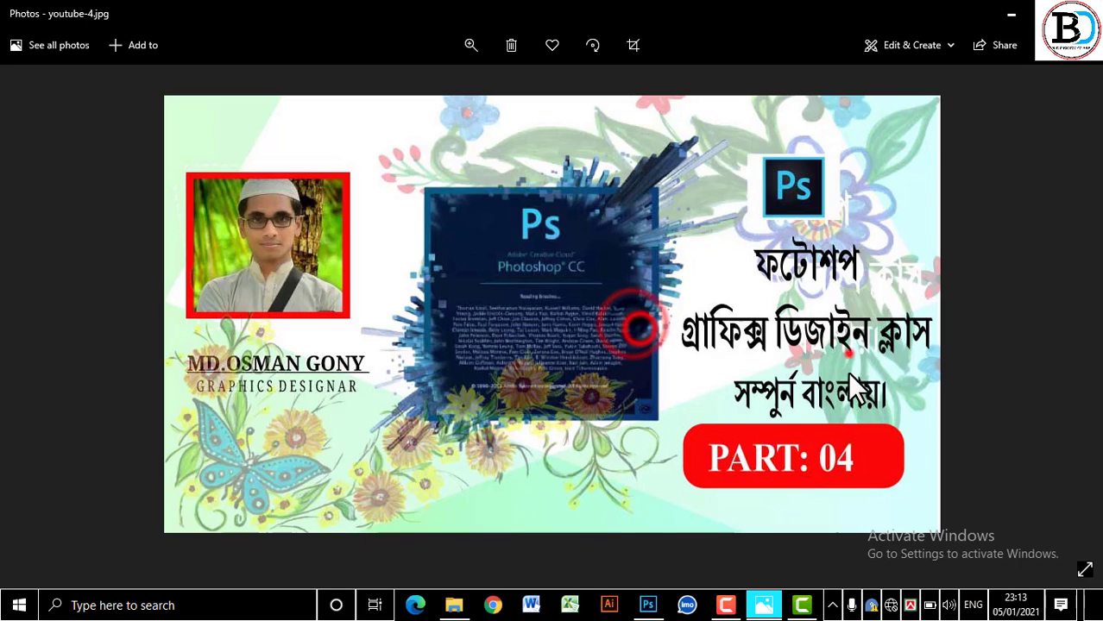
{"action": "left_click", "coordinate": [835, 457]}
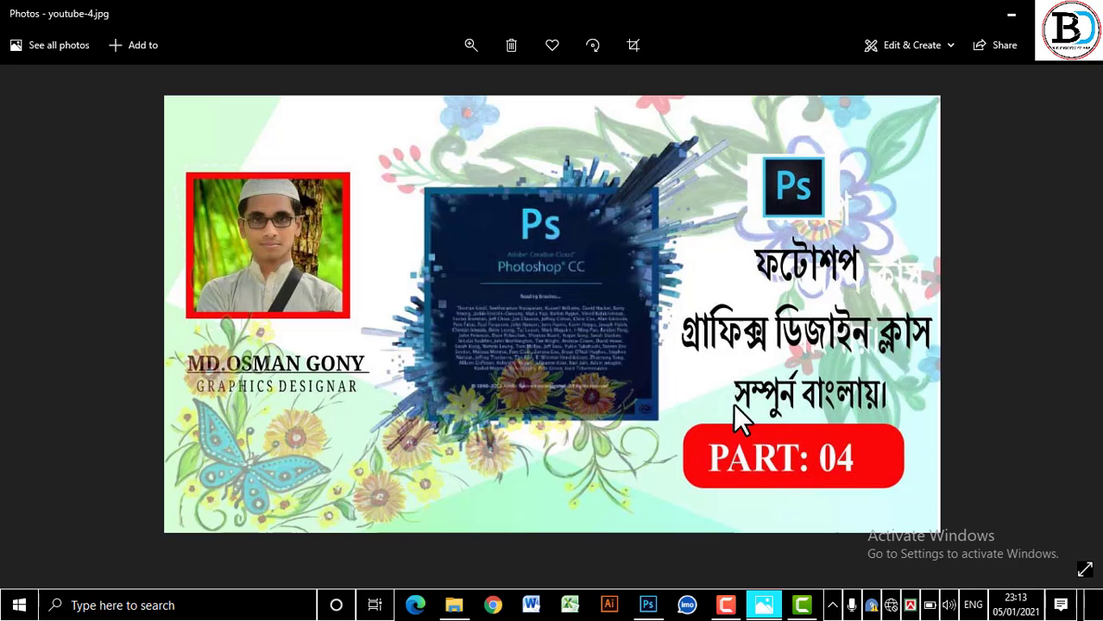
{"action": "left_click", "coordinate": [1090, 311]}
{"action": "left_click", "coordinate": [1010, 14]}
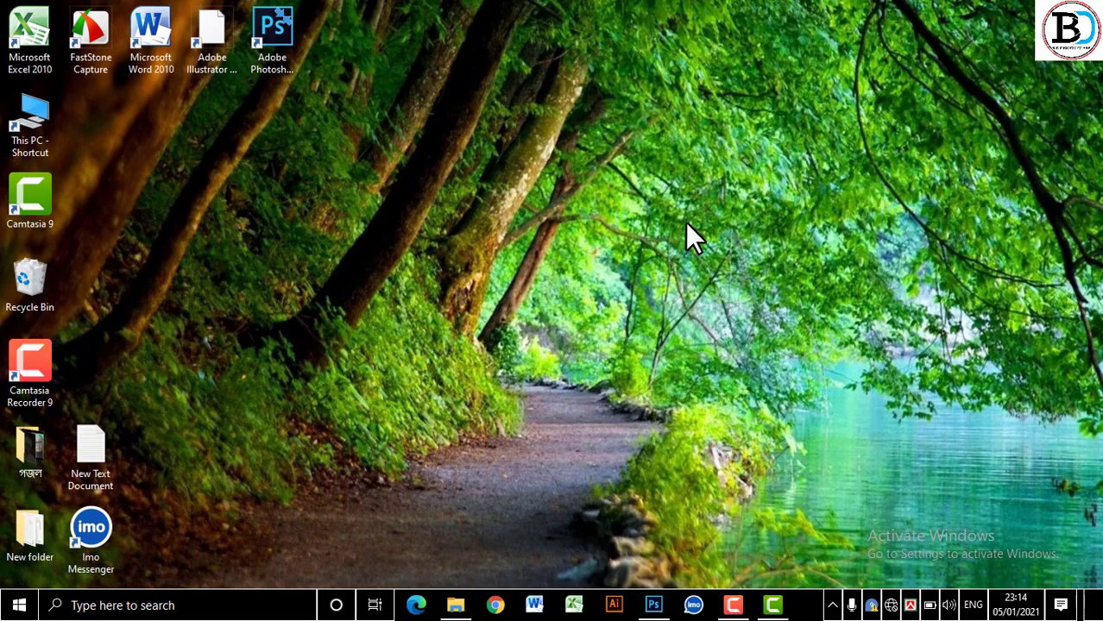
{"action": "right_click", "coordinate": [574, 228]}
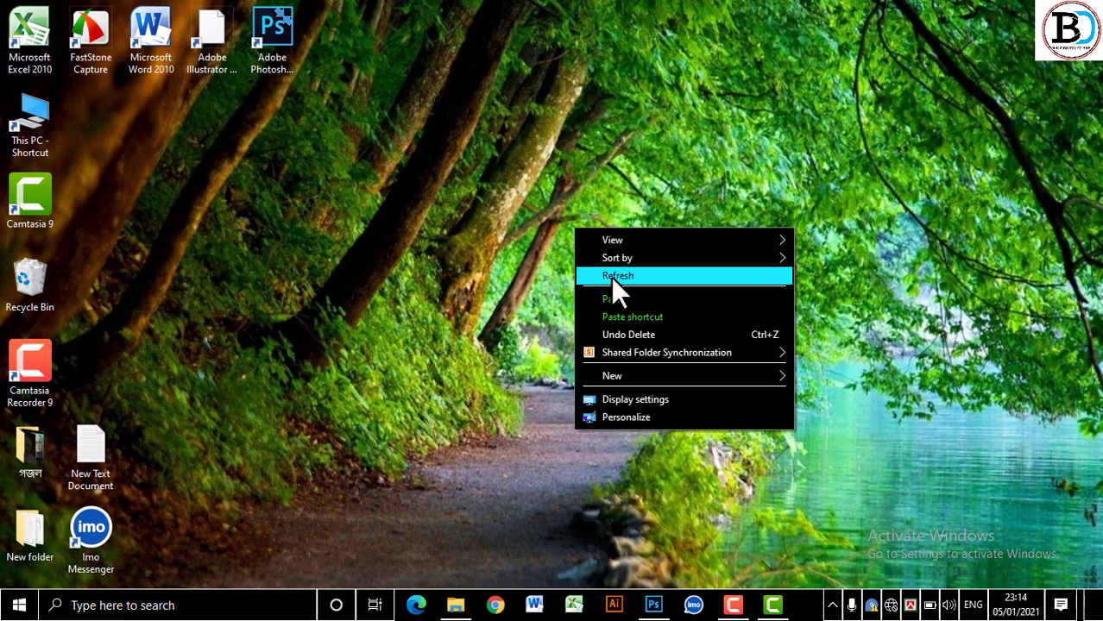
{"action": "left_click", "coordinate": [612, 276]}
{"action": "right_click", "coordinate": [612, 276]}
{"action": "left_click", "coordinate": [655, 331]}
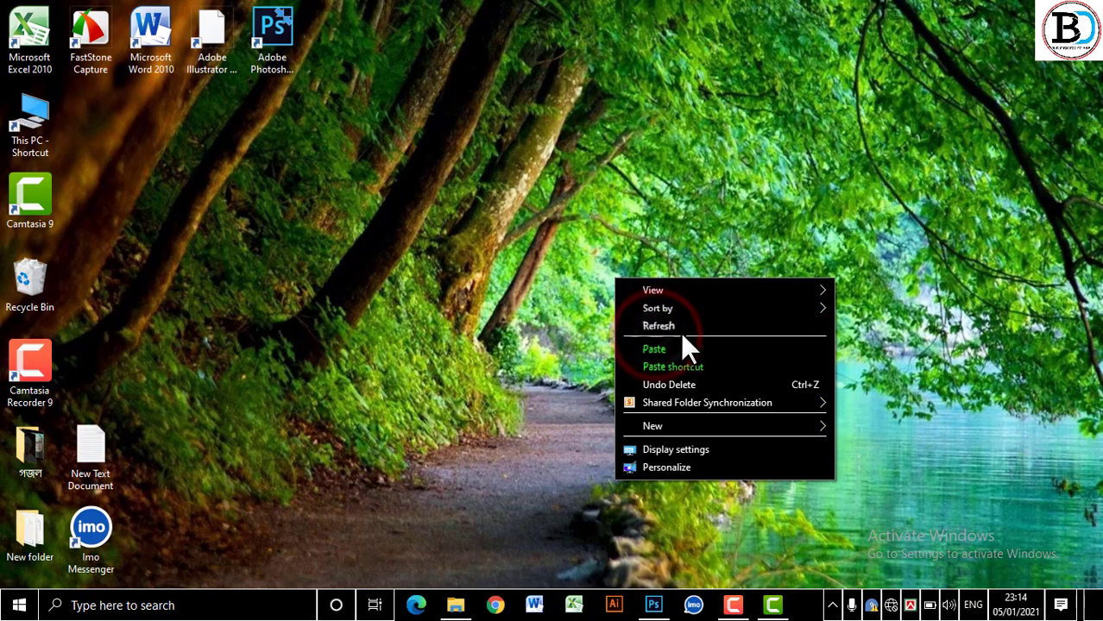
{"action": "left_click", "coordinate": [682, 332]}
Switch to Photoshop with the portrait photo open and clear the recorder window out of the way.
{"action": "left_click", "coordinate": [647, 616]}
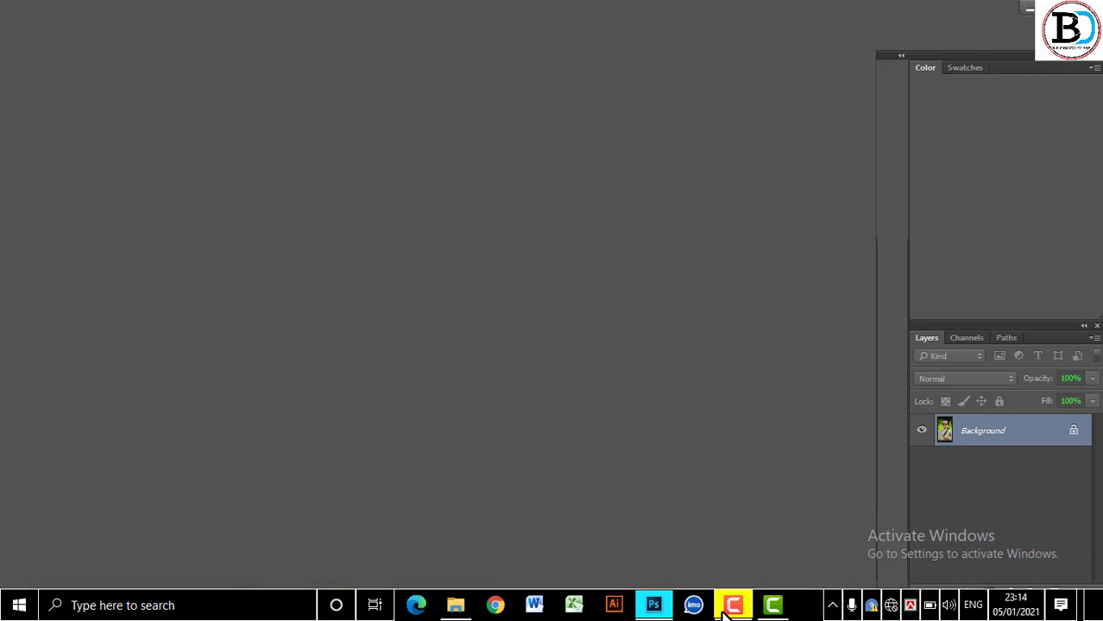
{"action": "left_click", "coordinate": [732, 607]}
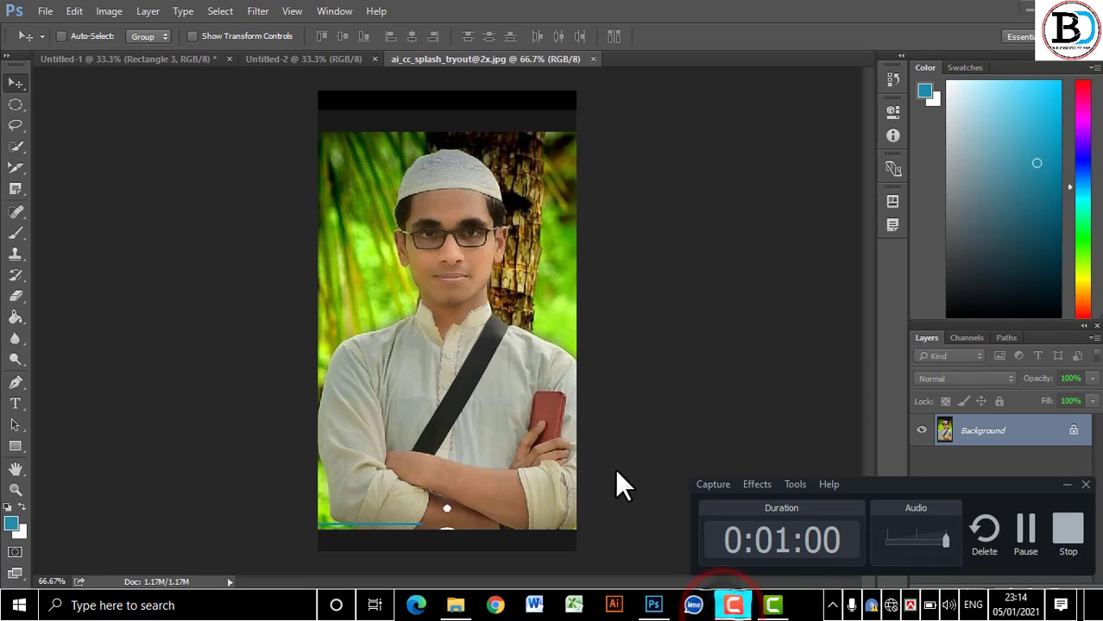
{"action": "left_click", "coordinate": [15, 104]}
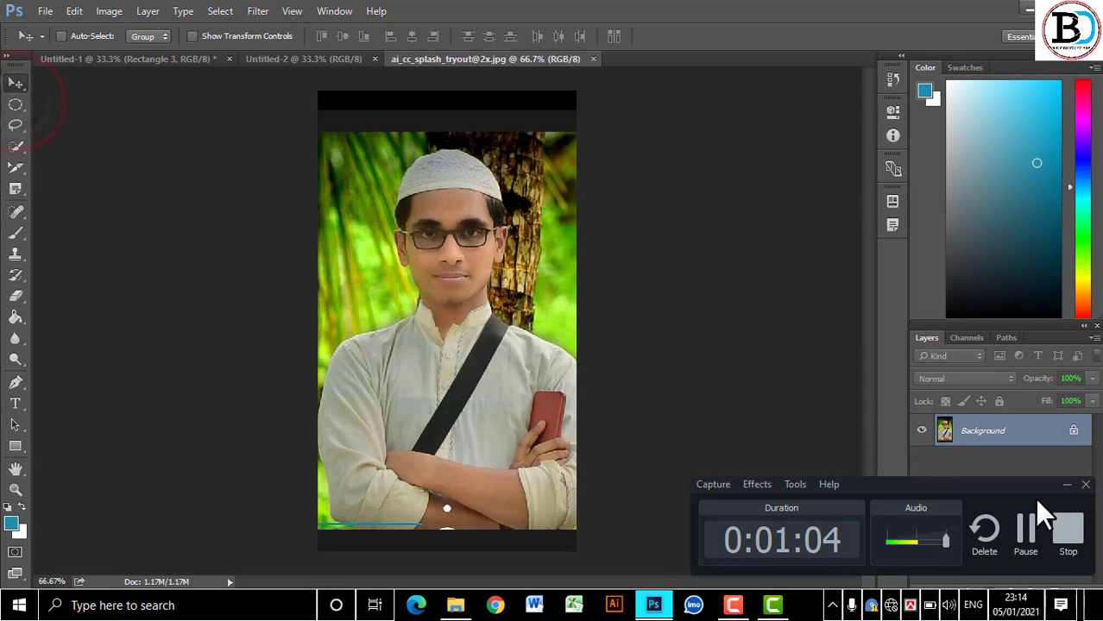
{"action": "left_click", "coordinate": [1066, 484]}
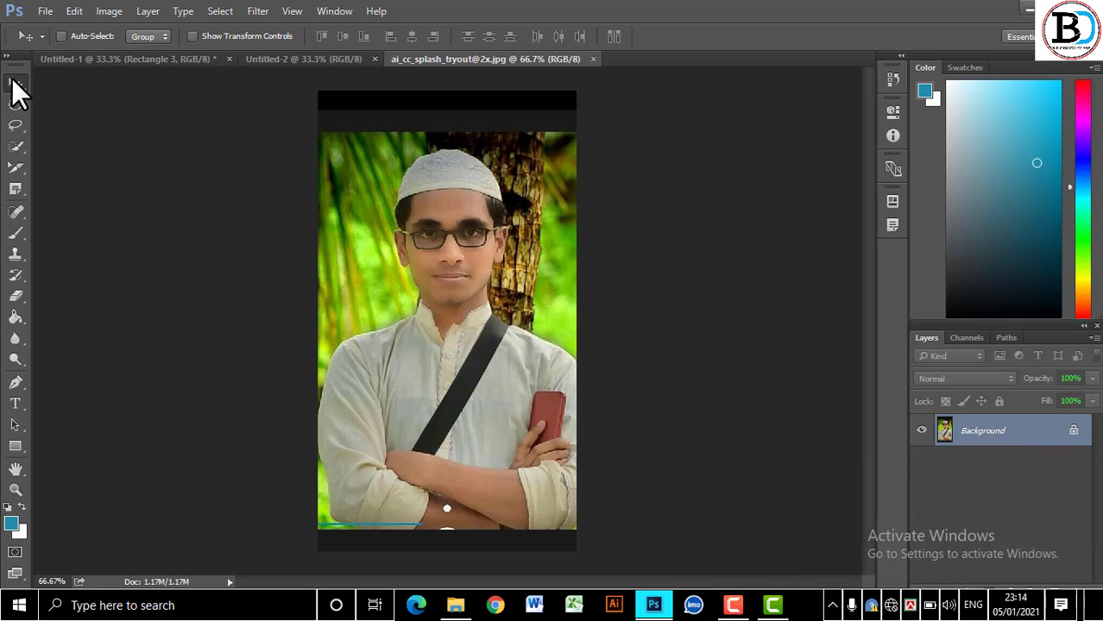
Examine the variants in the marquee and lasso tool groups and the file commands.
{"action": "left_click", "coordinate": [16, 105]}
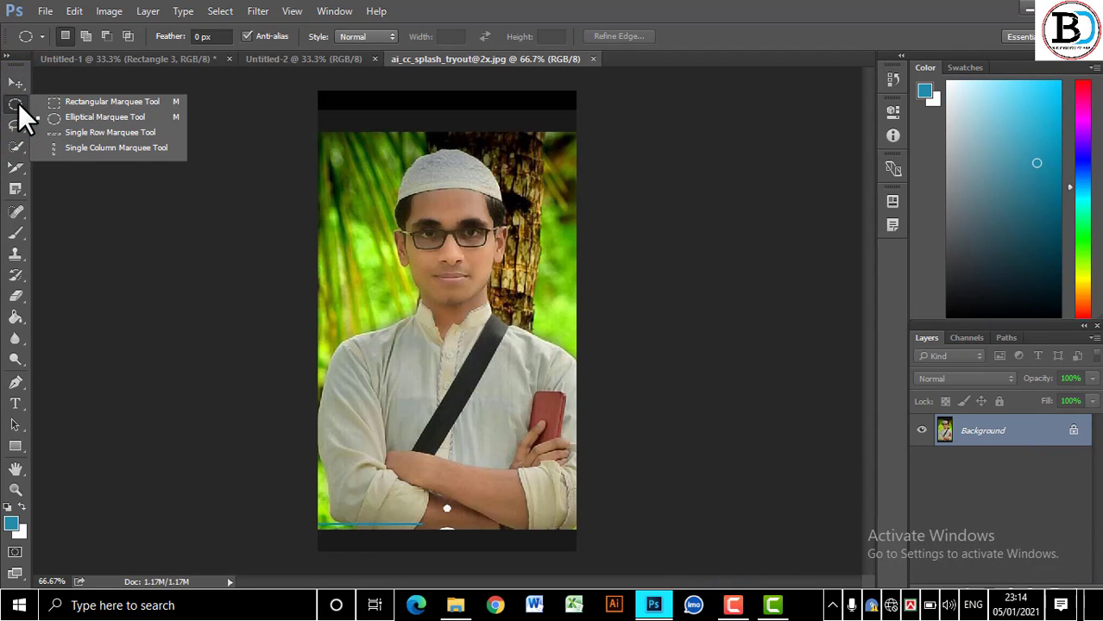
{"action": "left_click", "coordinate": [18, 106]}
{"action": "left_click", "coordinate": [18, 125]}
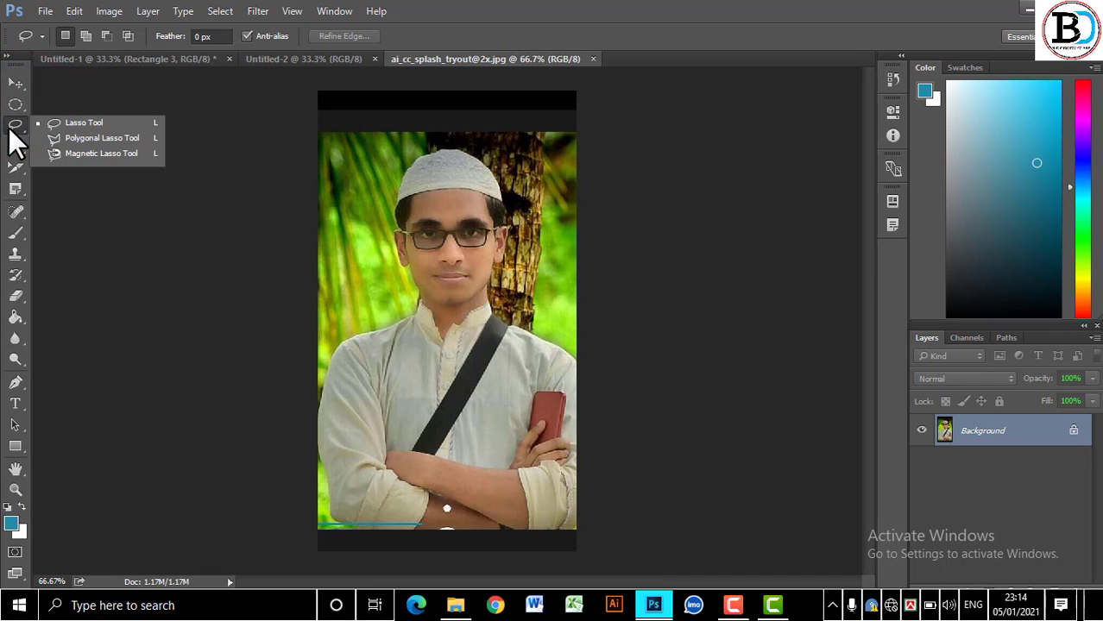
{"action": "left_click", "coordinate": [18, 122]}
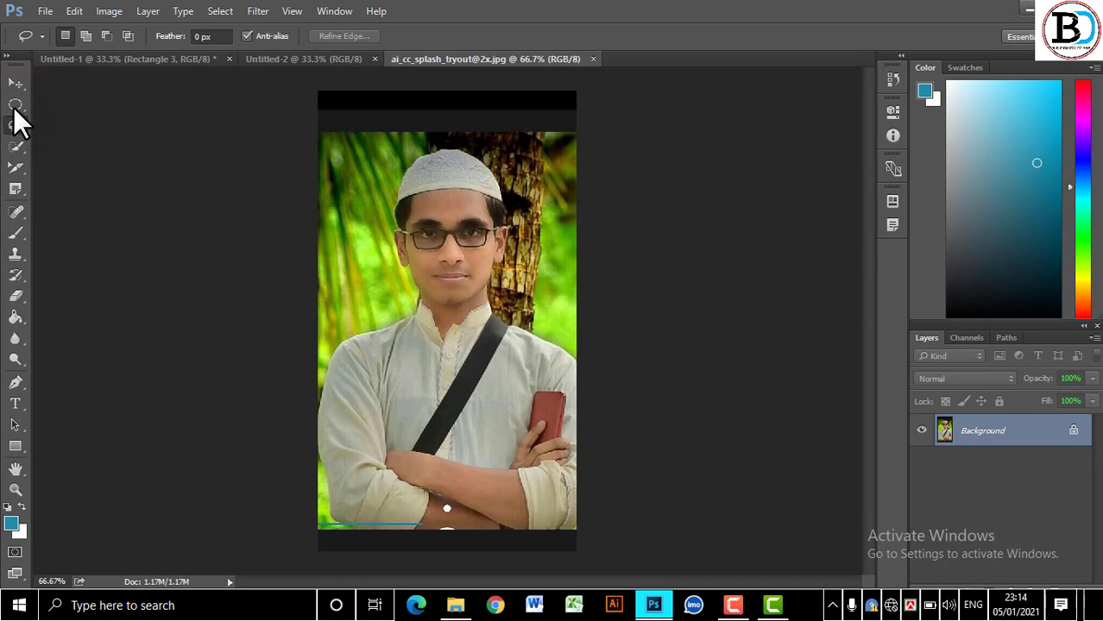
{"action": "left_click", "coordinate": [45, 12]}
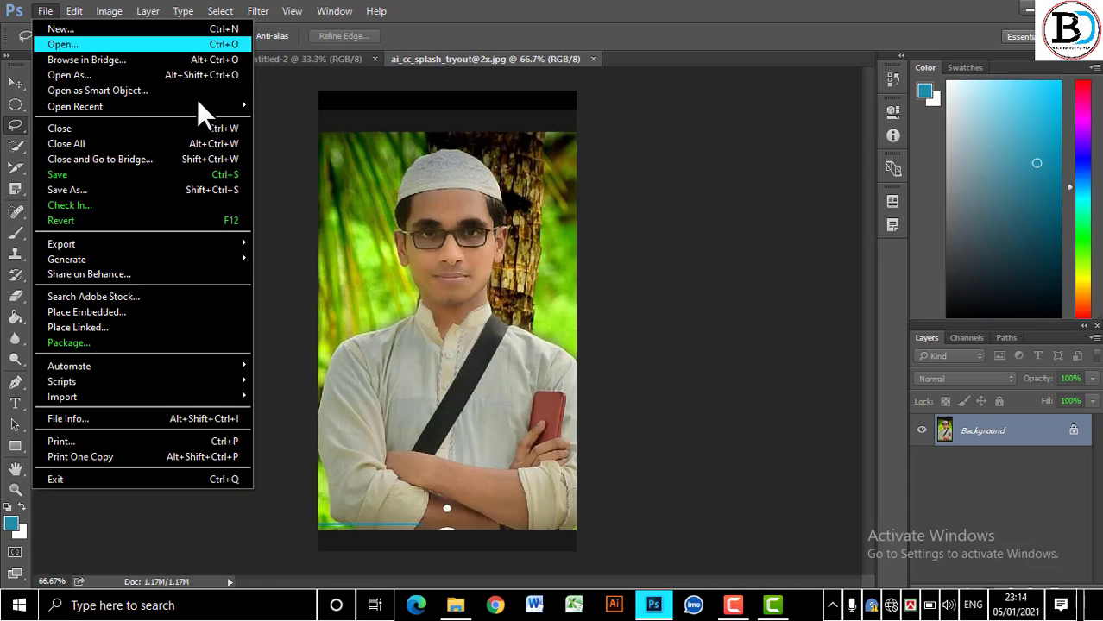
{"action": "left_click", "coordinate": [283, 185]}
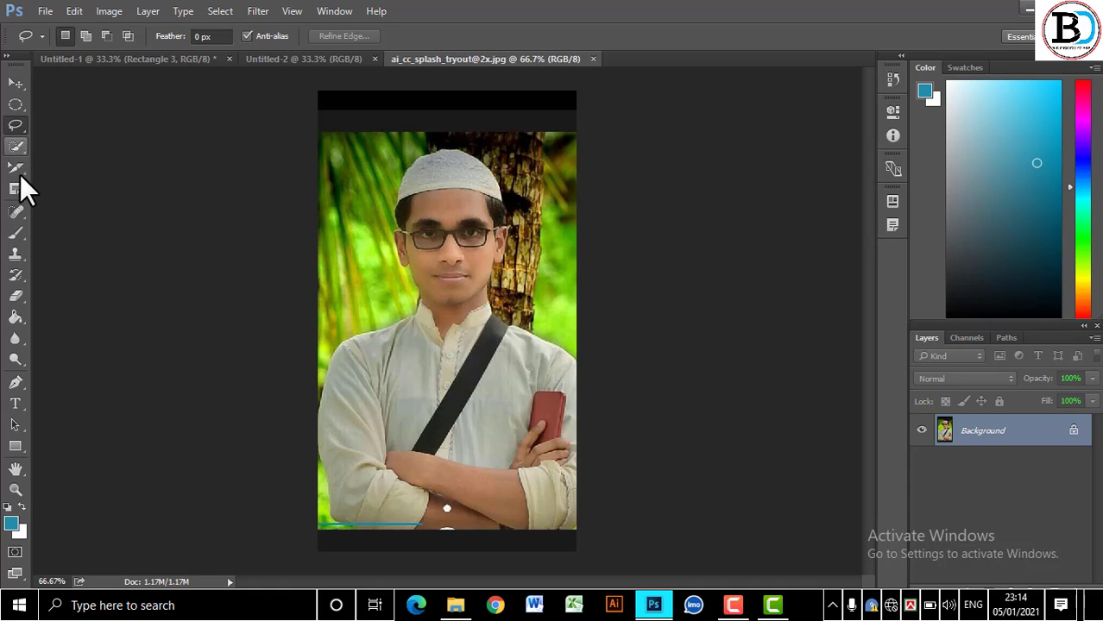
Set the active tools of their groups to Magic Wand, Crop and Eyedropper.
{"action": "right_click", "coordinate": [13, 151]}
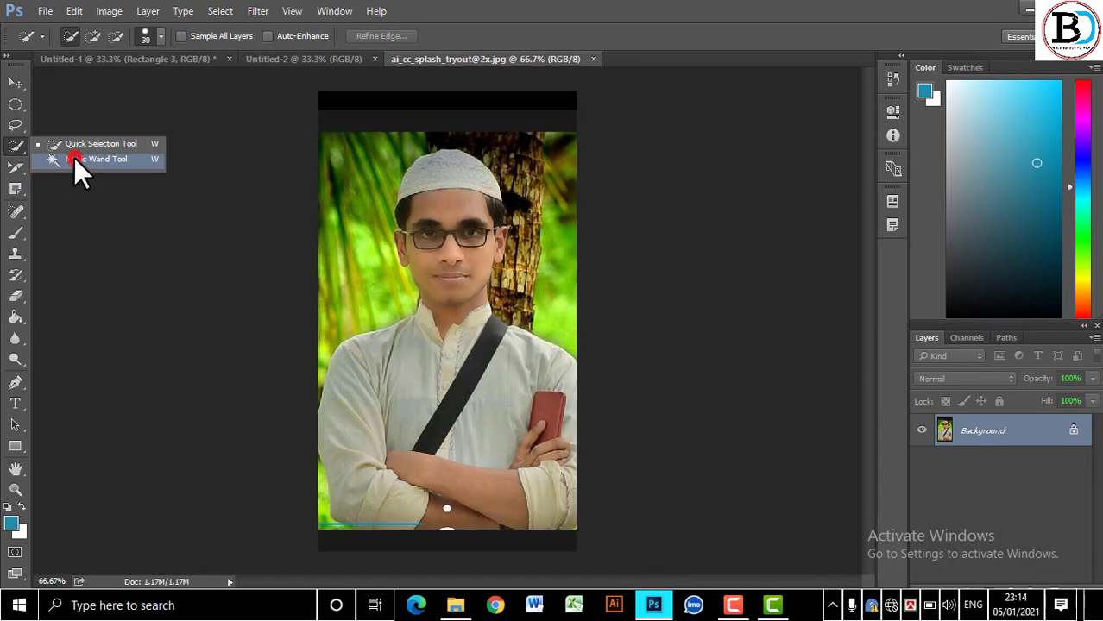
{"action": "left_click", "coordinate": [74, 168]}
{"action": "right_click", "coordinate": [13, 165]}
{"action": "left_click", "coordinate": [64, 168]}
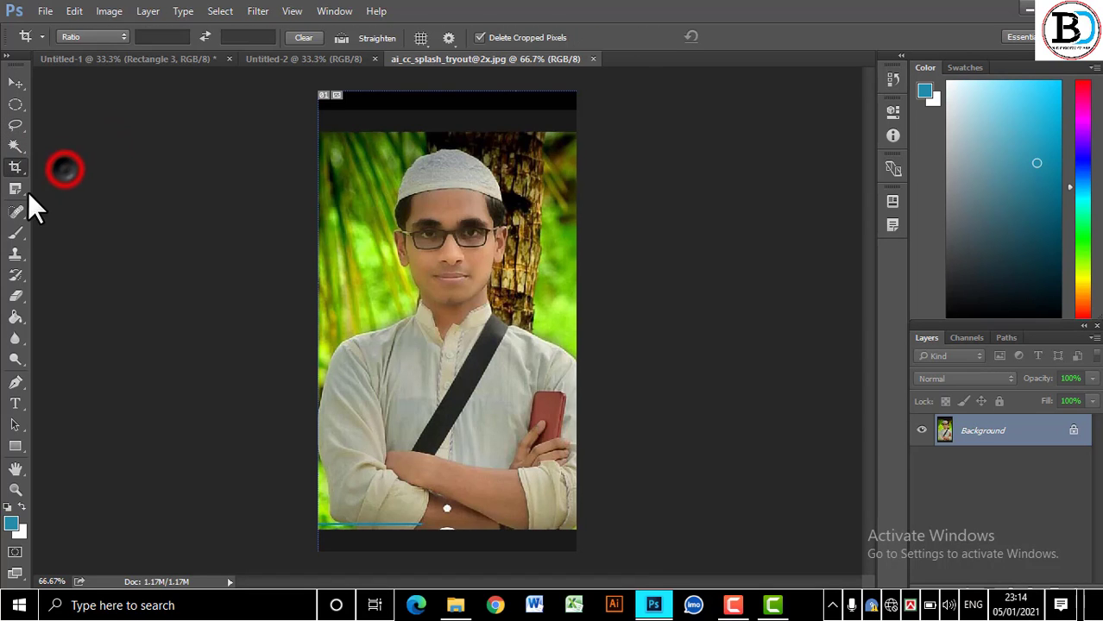
{"action": "right_click", "coordinate": [16, 188]}
{"action": "left_click", "coordinate": [61, 187]}
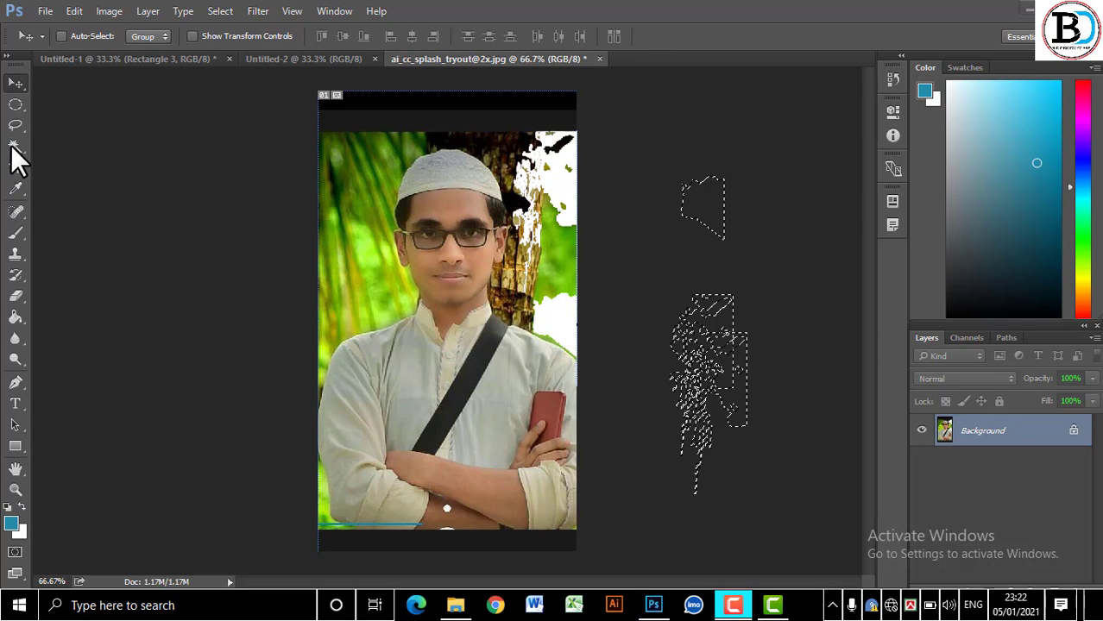
{"action": "left_click", "coordinate": [15, 149]}
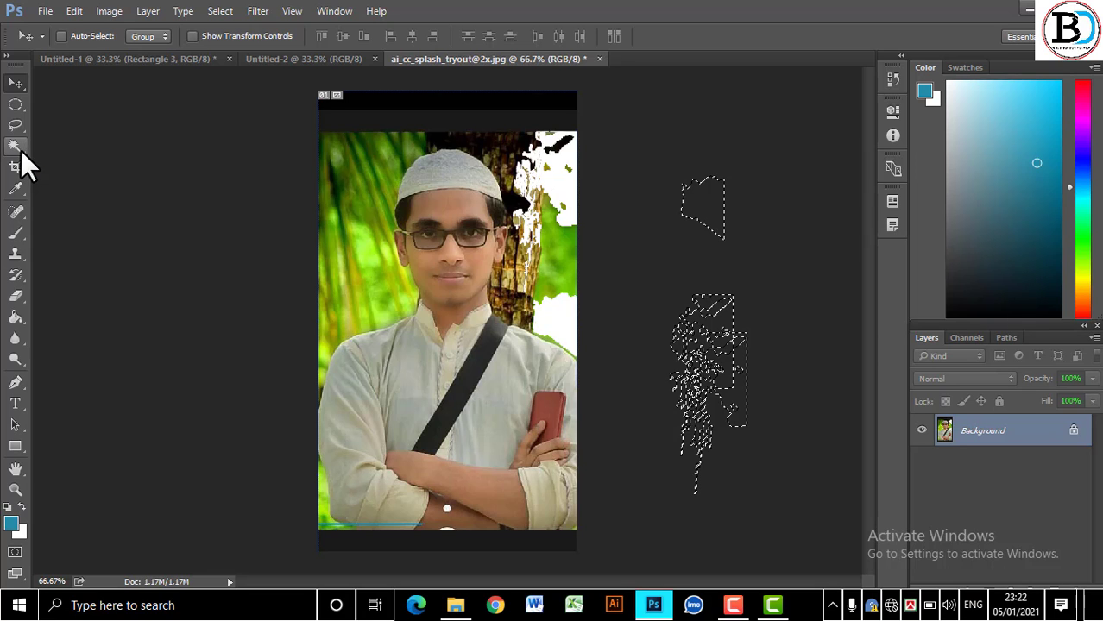
{"action": "left_click", "coordinate": [735, 607]}
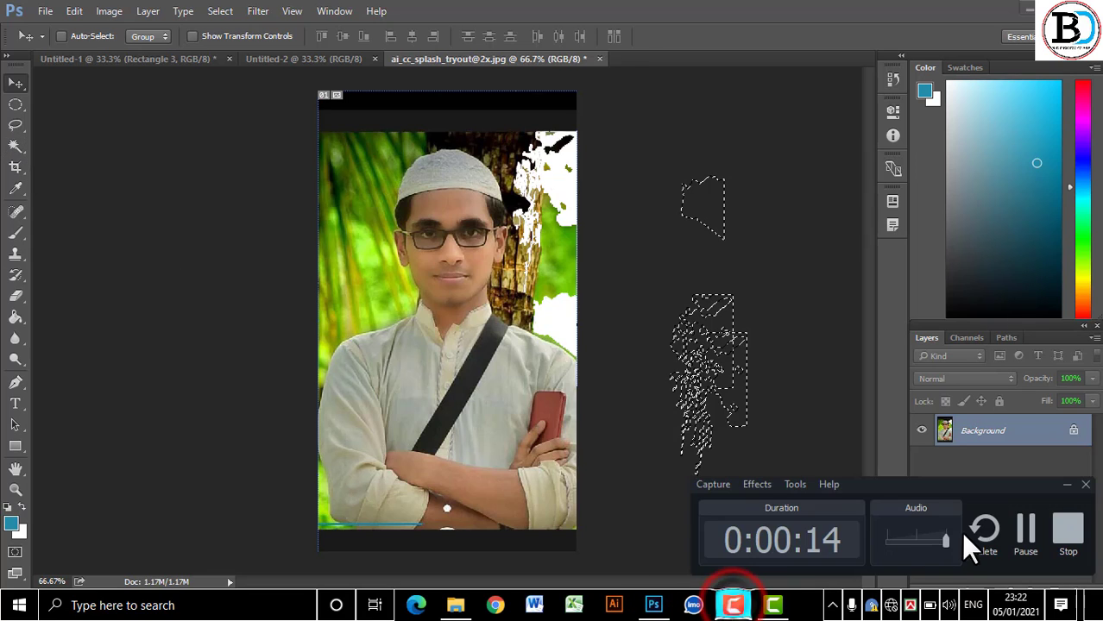
{"action": "left_click", "coordinate": [1025, 535]}
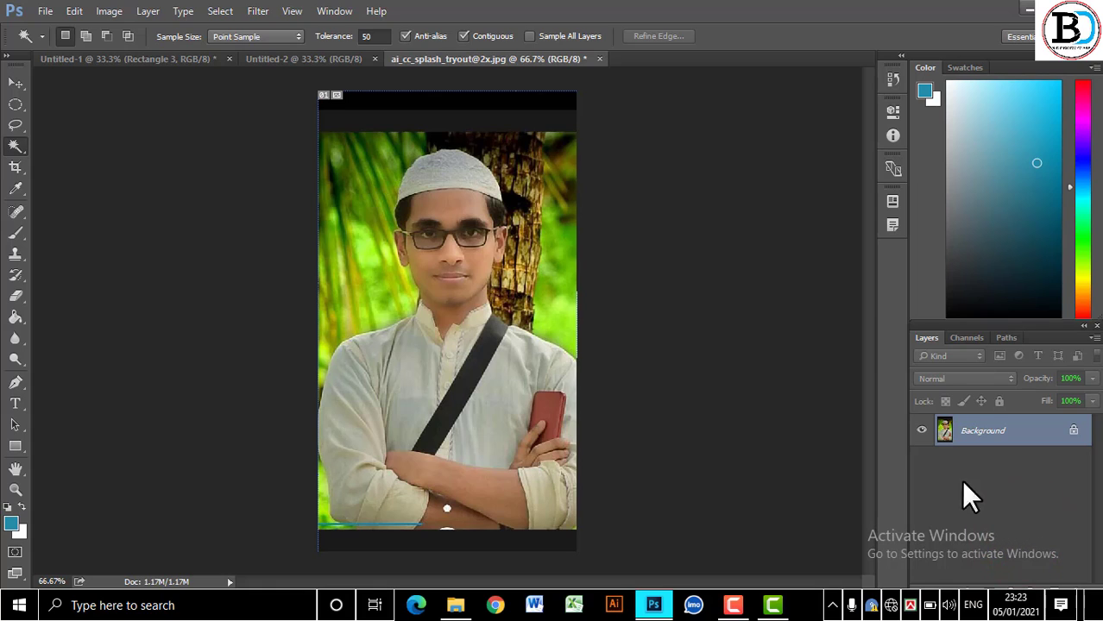
Select the bright green background patch beside the man's face with the Magic Wand and move it outside the photo.
{"action": "left_click", "coordinate": [356, 231]}
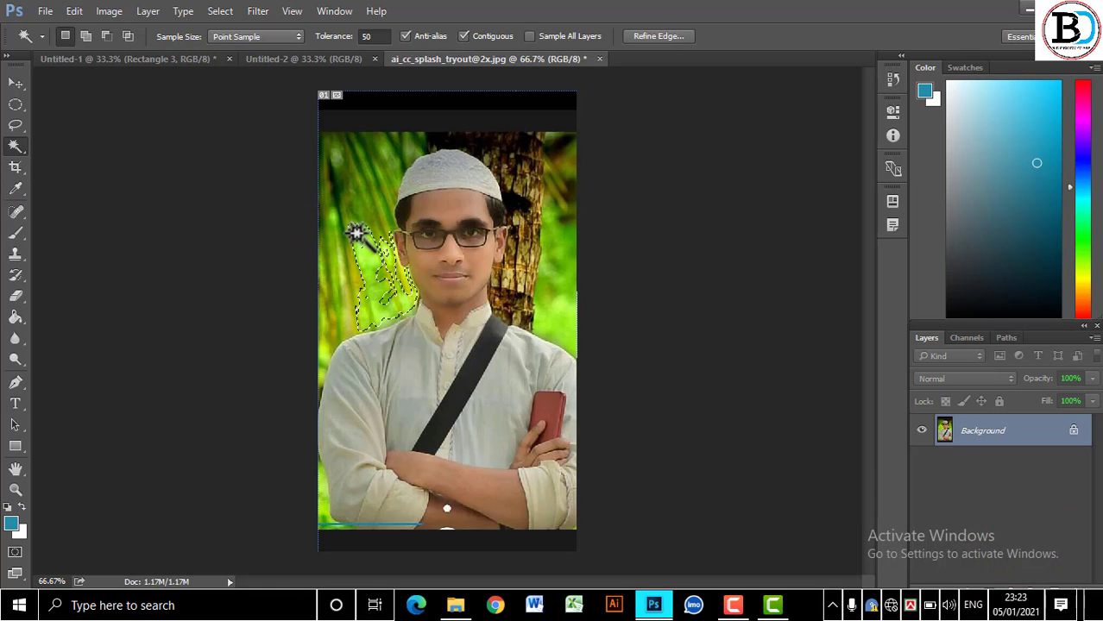
{"action": "left_click", "coordinate": [17, 82]}
{"action": "left_click_drag", "start_coordinate": [381, 285], "coordinate": [249, 202]}
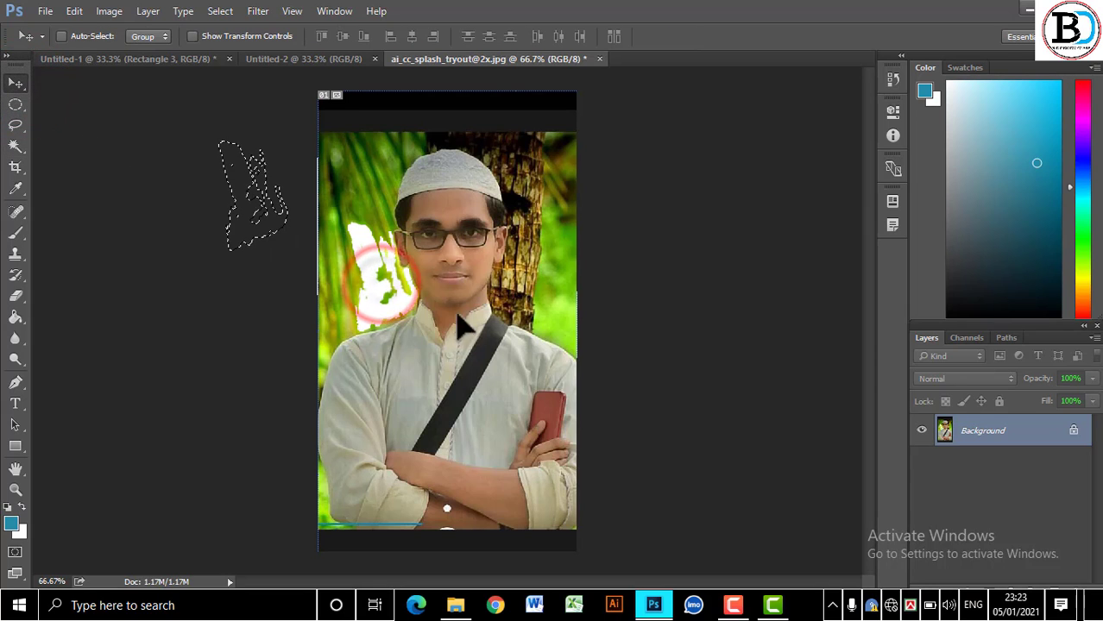
Lasso a rounded area of the shirt front, move it outside the photo, and try to unlock the Background layer.
{"action": "left_click", "coordinate": [15, 126]}
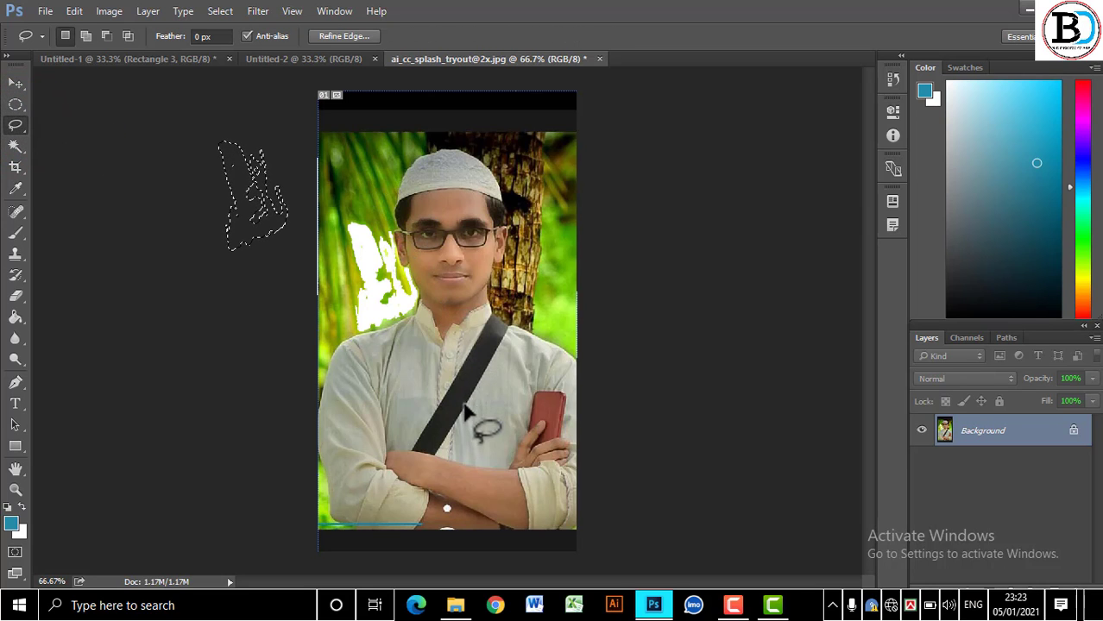
{"action": "left_click", "coordinate": [473, 397]}
{"action": "mouse_move", "coordinate": [406, 479]}
{"action": "left_mouse_down"}
{"action": "mouse_move", "coordinate": [500, 438]}
{"action": "mouse_move", "coordinate": [485, 419]}
{"action": "mouse_move", "coordinate": [139, 253]}
{"action": "mouse_move", "coordinate": [140, 242]}
{"action": "left_mouse_up"}
{"action": "left_click", "coordinate": [15, 84]}
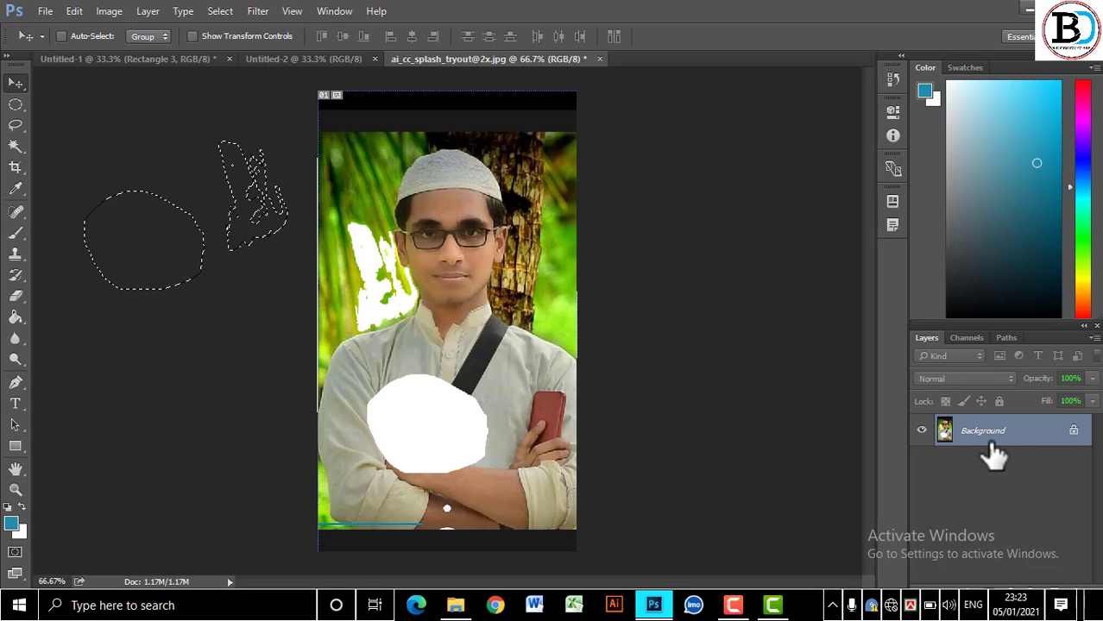
{"action": "left_click", "coordinate": [1072, 431]}
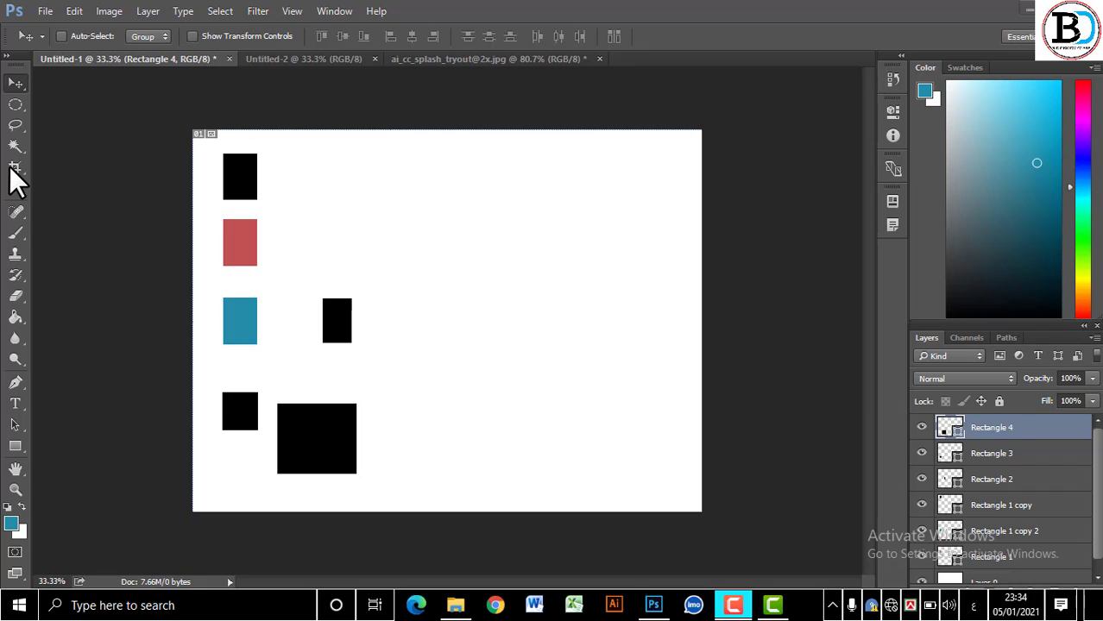
Crop the Untitled-1 canvas to the large black rectangle with the Crop tool and apply the crop.
{"action": "left_click", "coordinate": [12, 171]}
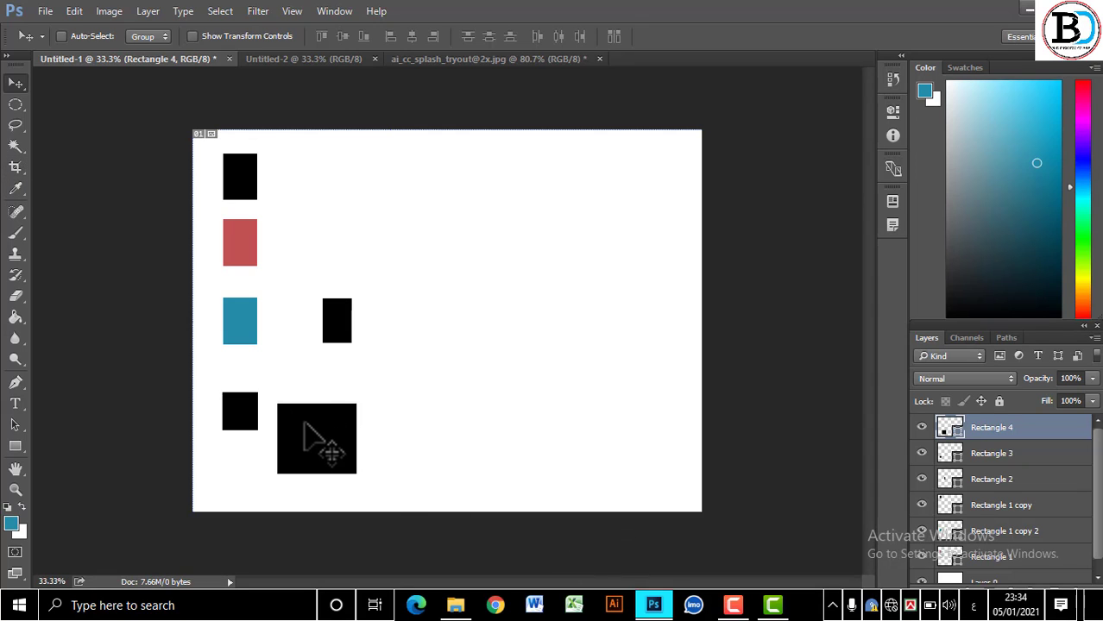
{"action": "left_click", "coordinate": [15, 168]}
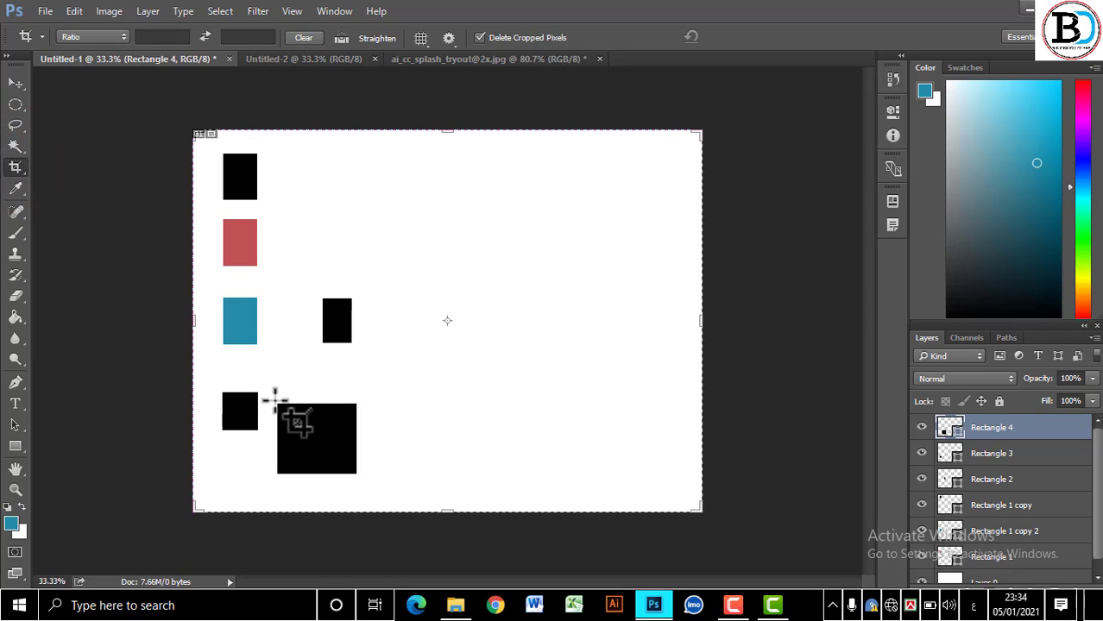
{"action": "left_click_drag", "start_coordinate": [275, 399], "coordinate": [353, 469]}
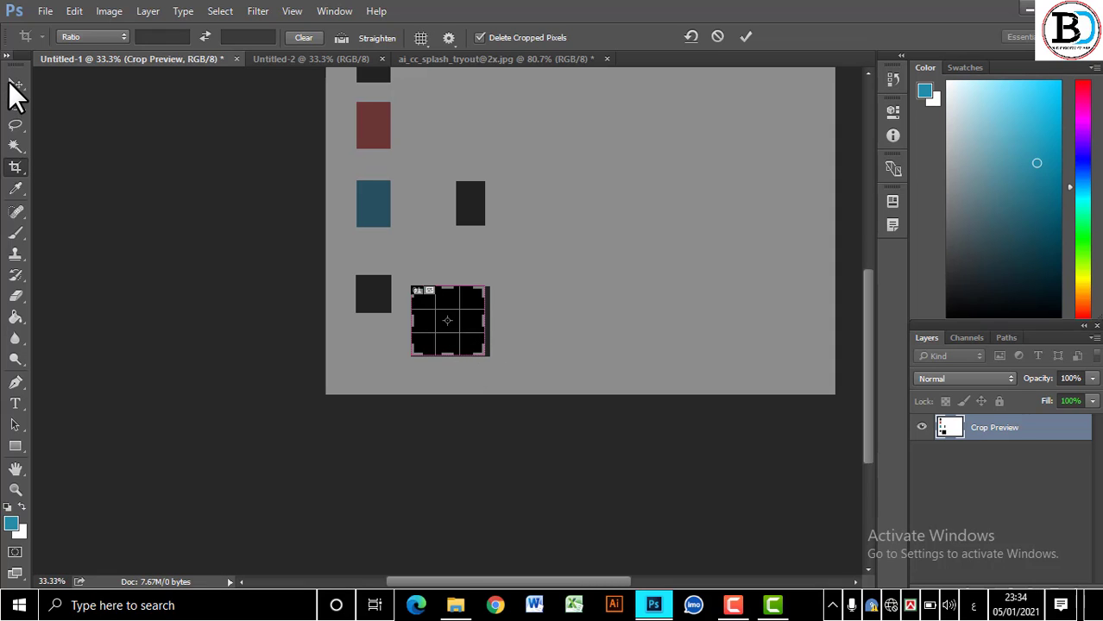
{"action": "left_click", "coordinate": [15, 84]}
{"action": "left_click", "coordinate": [475, 234]}
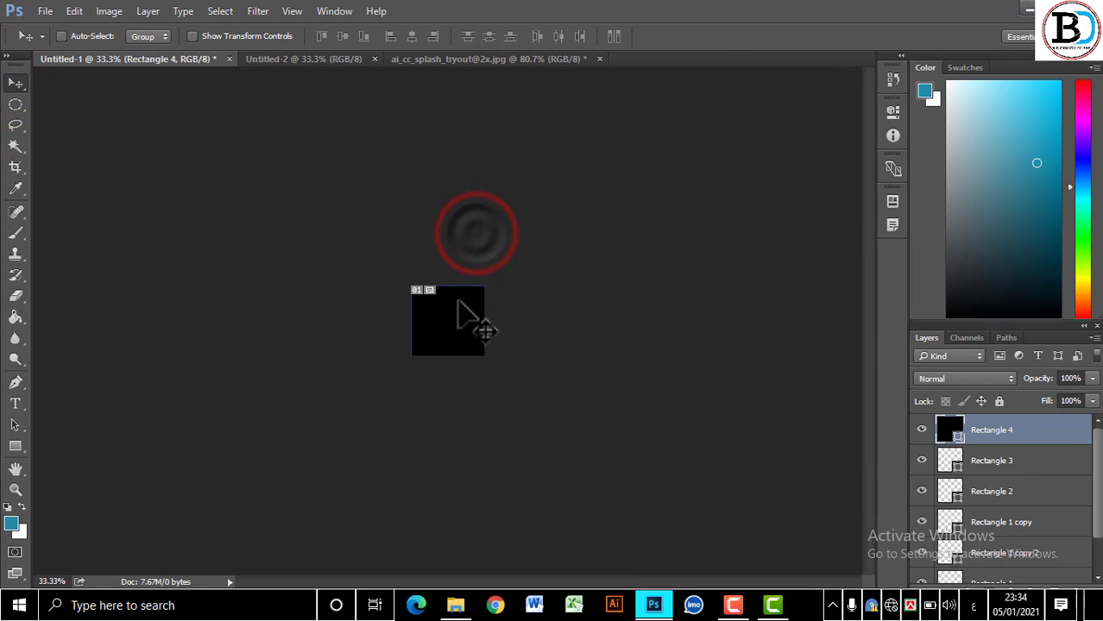
Undo the crop of the Untitled-1 canvas and activate the Zoom tool.
{"action": "mouse_move", "coordinate": [457, 326]}
{"action": "left_mouse_down"}
{"action": "mouse_move", "coordinate": [427, 315]}
{"action": "mouse_move", "coordinate": [465, 339]}
{"action": "mouse_move", "coordinate": [464, 317]}
{"action": "mouse_move", "coordinate": [417, 315]}
{"action": "mouse_move", "coordinate": [513, 328]}
{"action": "mouse_move", "coordinate": [446, 316]}
{"action": "left_mouse_up"}
{"action": "key", "text": "ctrl"}
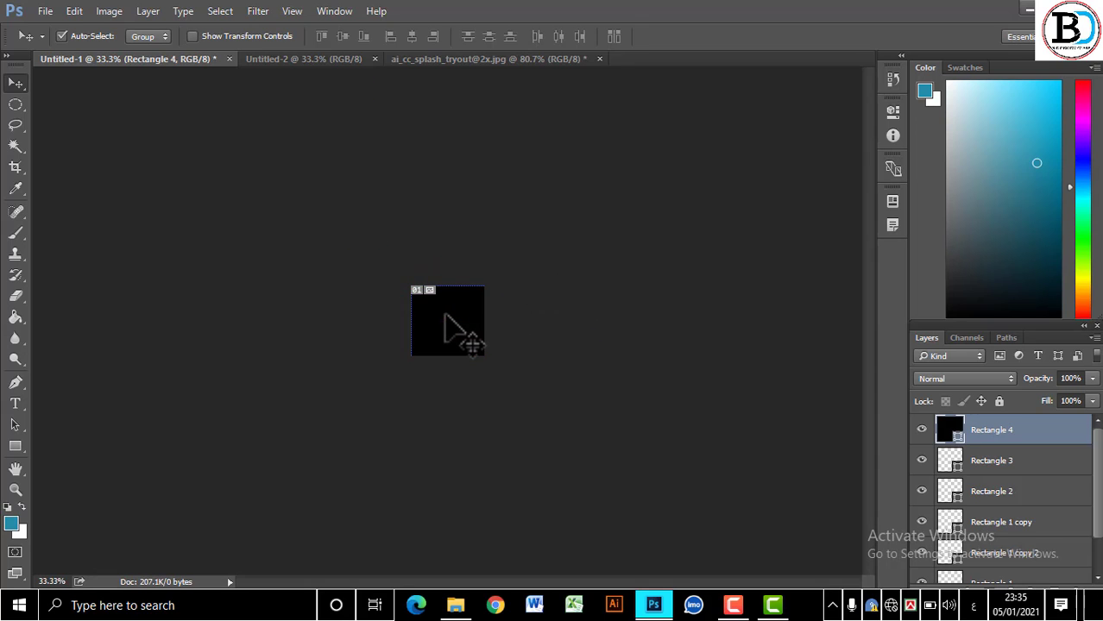
{"action": "key", "text": "ctrl+z"}
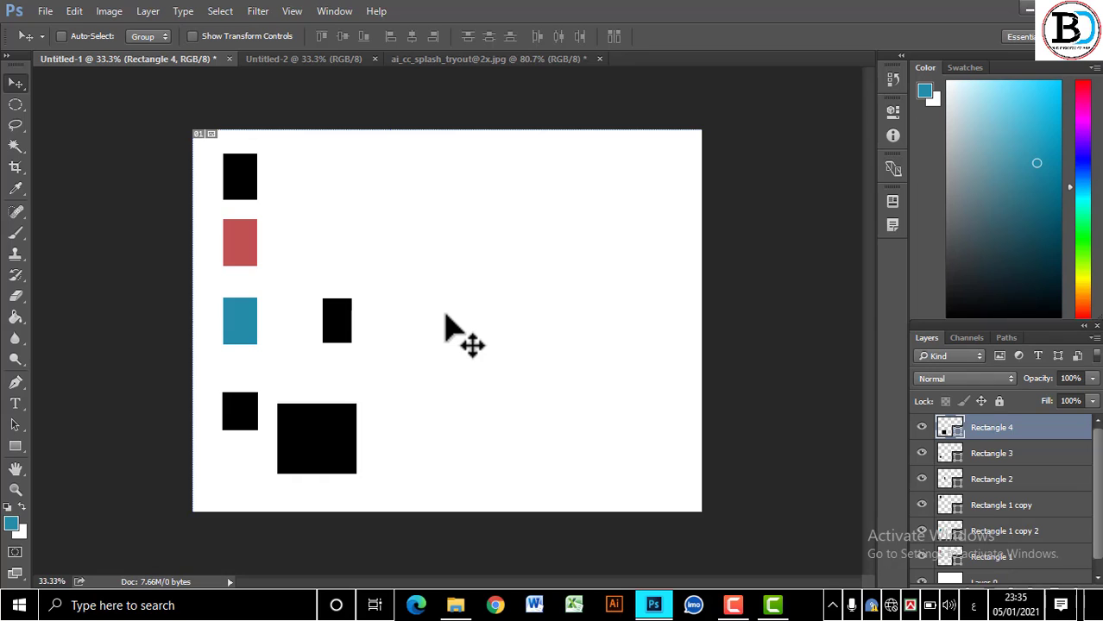
{"action": "key", "text": "ctrl+alt+z"}
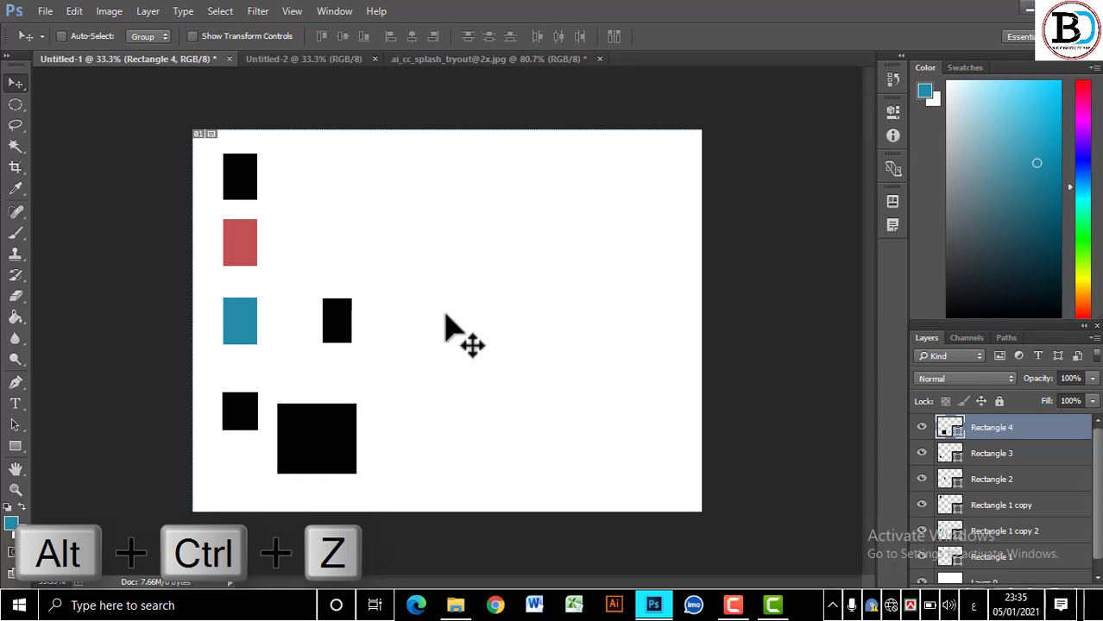
{"action": "key", "text": "z"}
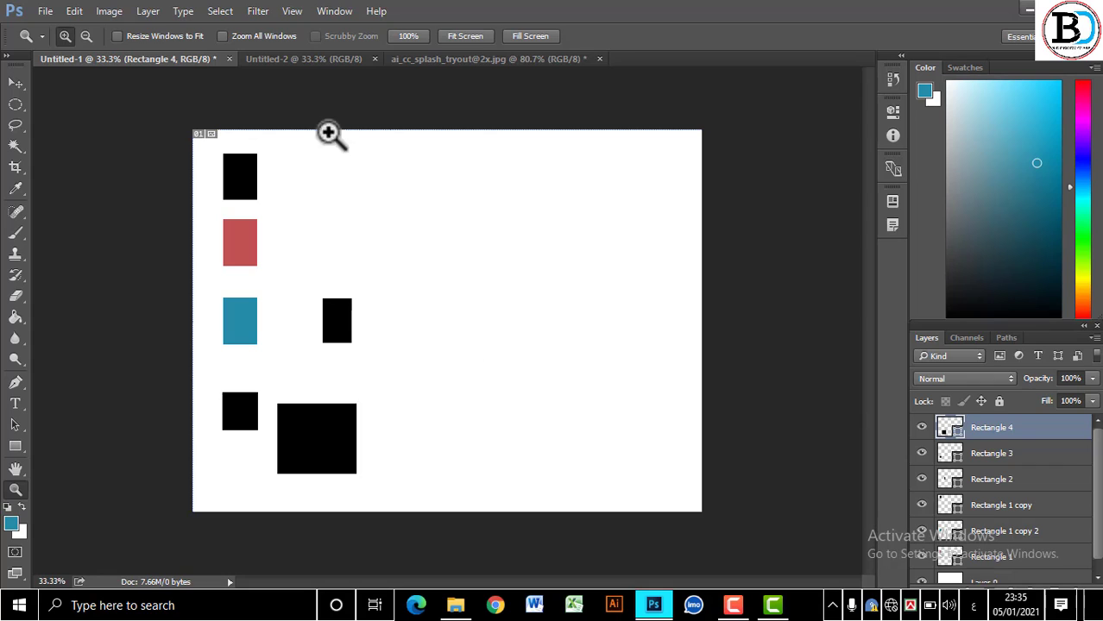
{"action": "left_click", "coordinate": [12, 82]}
{"action": "left_click", "coordinate": [162, 264]}
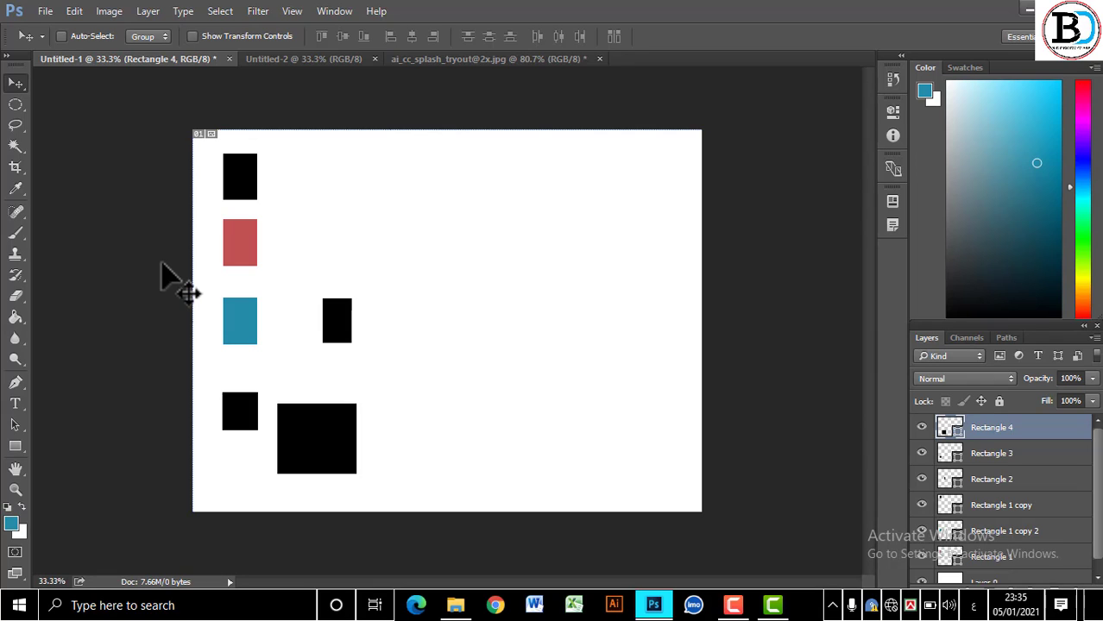
{"action": "left_click", "coordinate": [16, 167]}
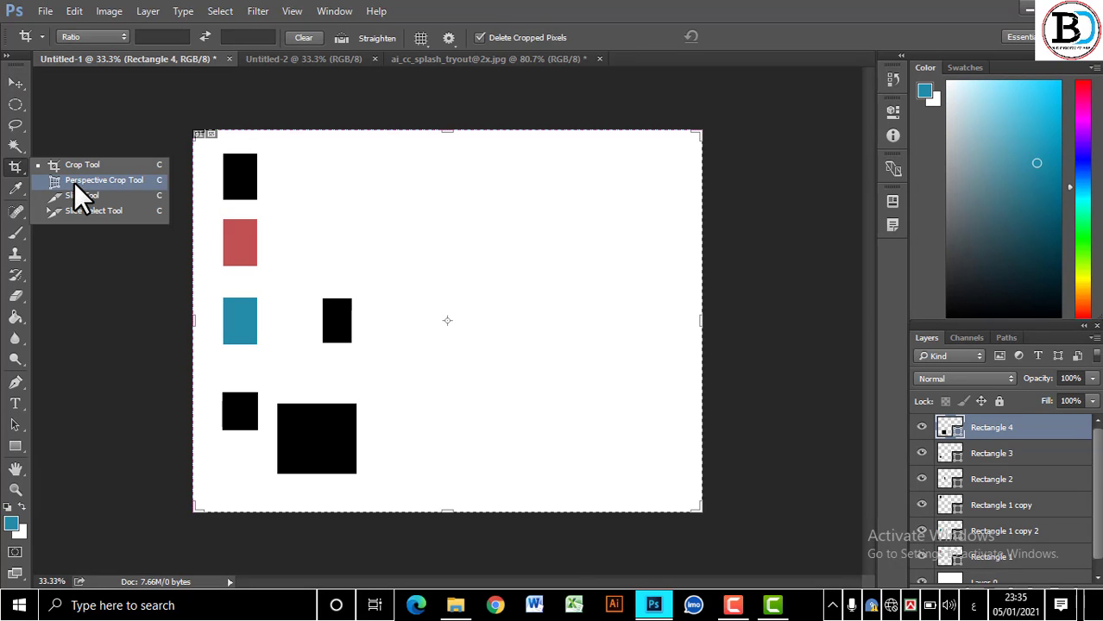
{"action": "left_click", "coordinate": [733, 605]}
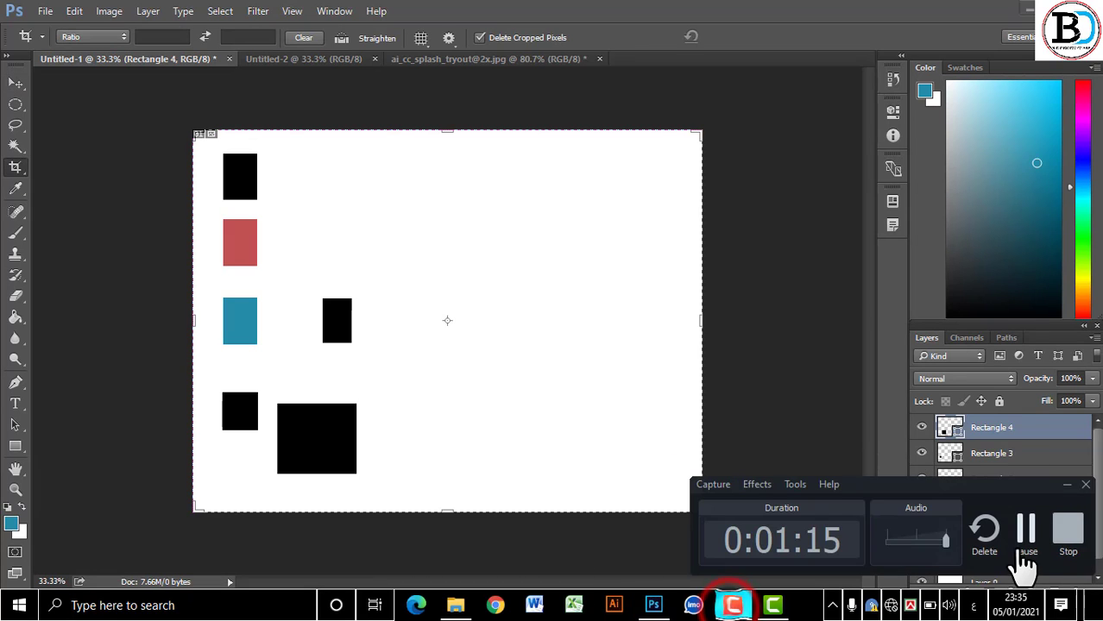
{"action": "left_click", "coordinate": [1025, 557]}
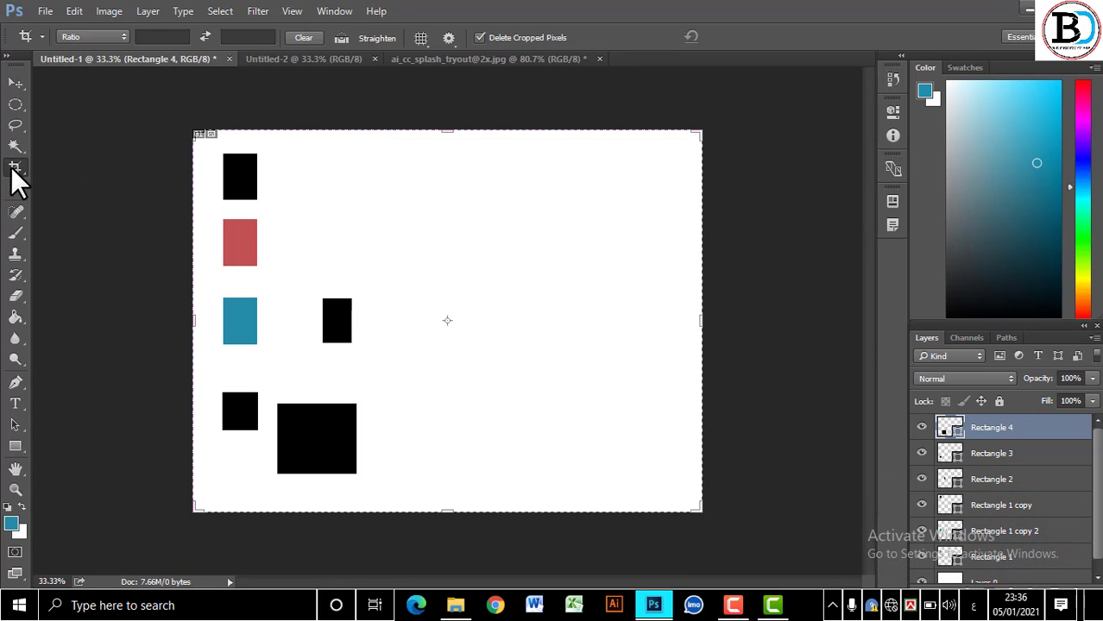
Draw a Perspective Crop frame over the middle of the canvas and reshape it by its lower corners.
{"action": "left_click", "coordinate": [13, 168]}
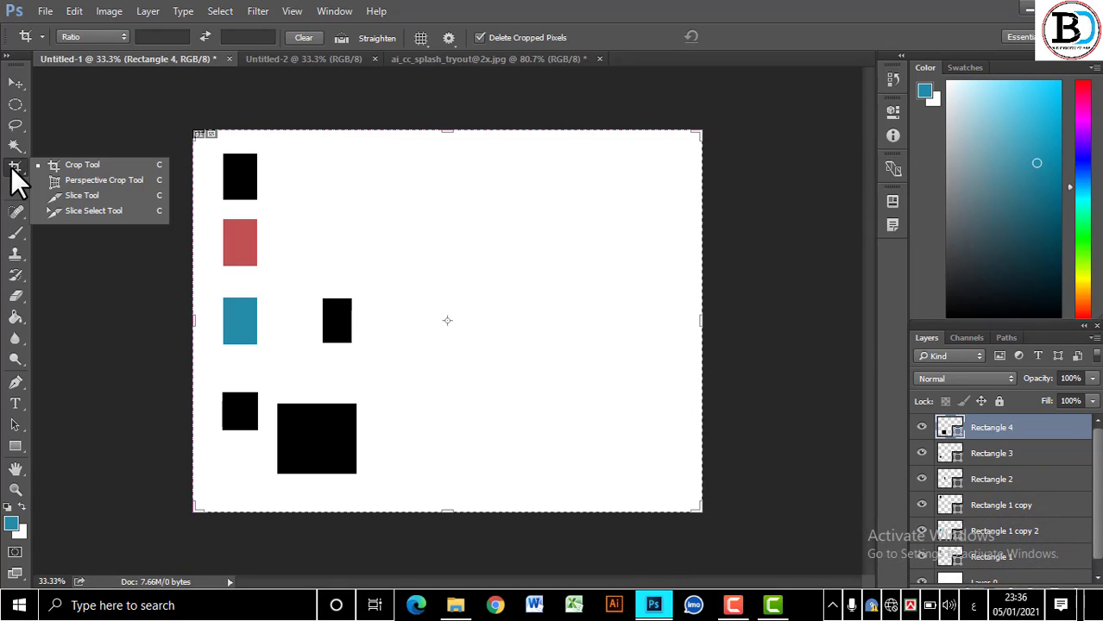
{"action": "left_click", "coordinate": [79, 180]}
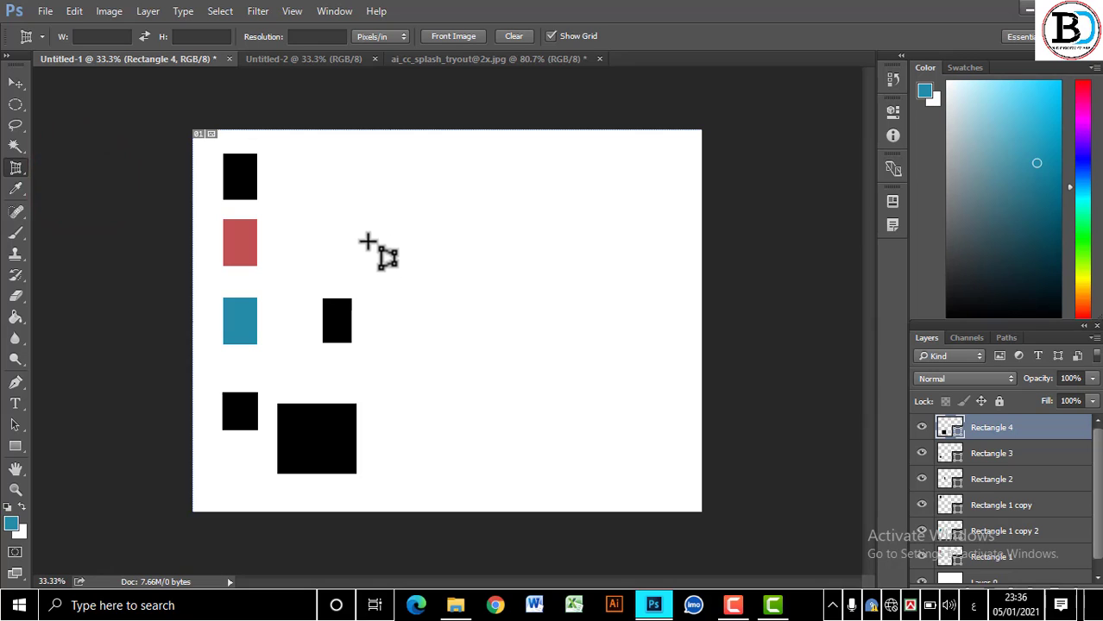
{"action": "left_click_drag", "start_coordinate": [296, 200], "coordinate": [656, 335]}
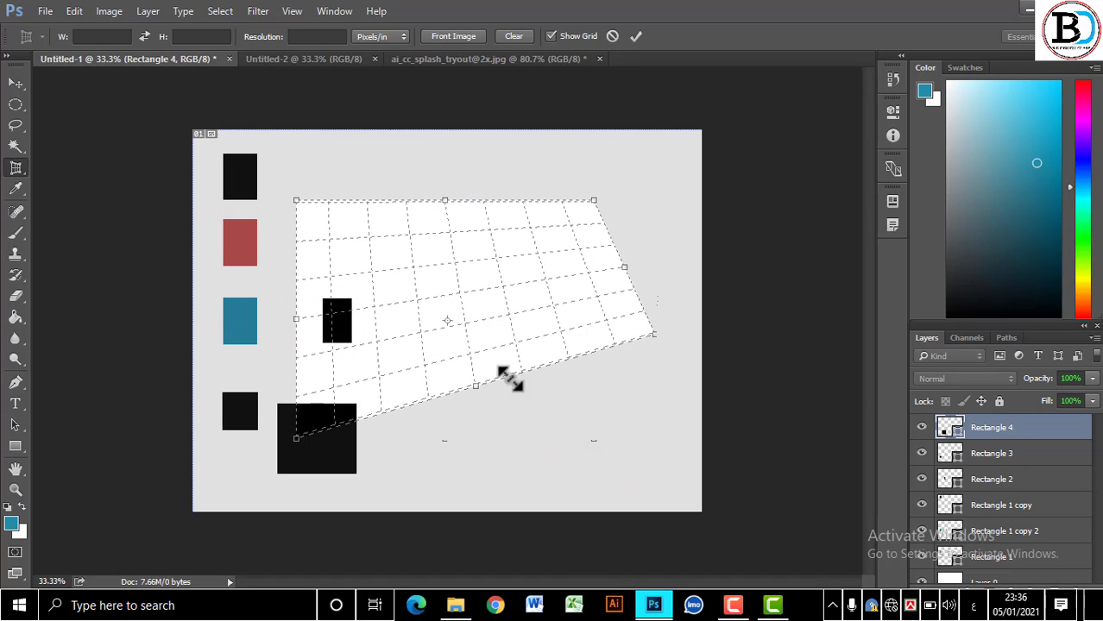
{"action": "left_click_drag", "start_coordinate": [296, 439], "coordinate": [397, 450]}
{"action": "mouse_move", "coordinate": [296, 205]}
{"action": "left_mouse_down"}
{"action": "mouse_move", "coordinate": [313, 278]}
{"action": "mouse_move", "coordinate": [288, 288]}
{"action": "mouse_move", "coordinate": [296, 203]}
{"action": "left_mouse_up"}
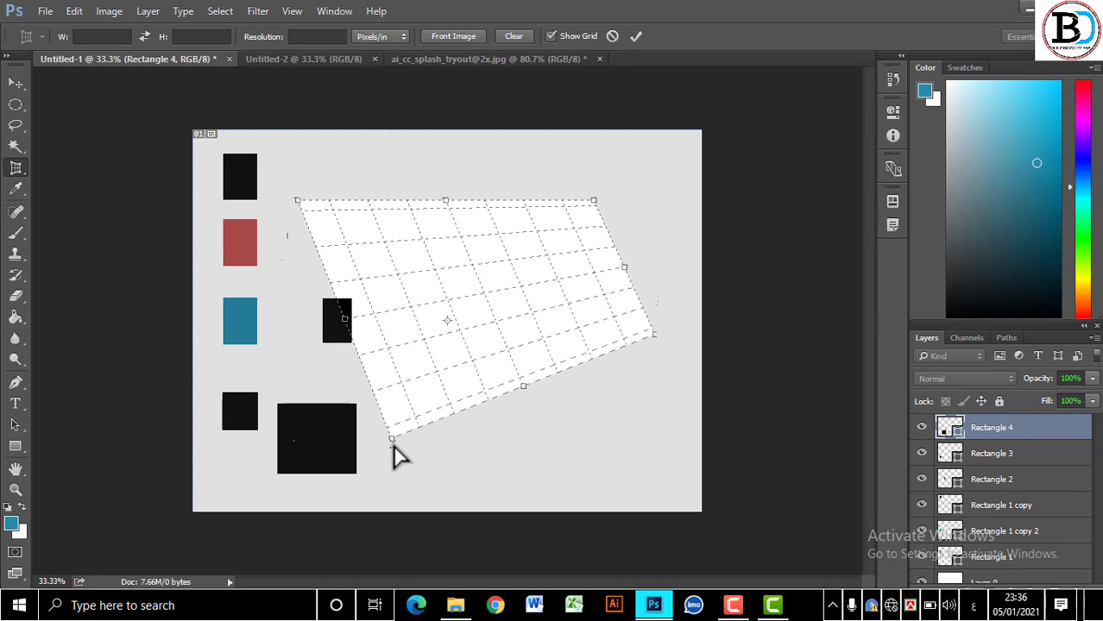
{"action": "left_click_drag", "start_coordinate": [393, 442], "coordinate": [278, 342]}
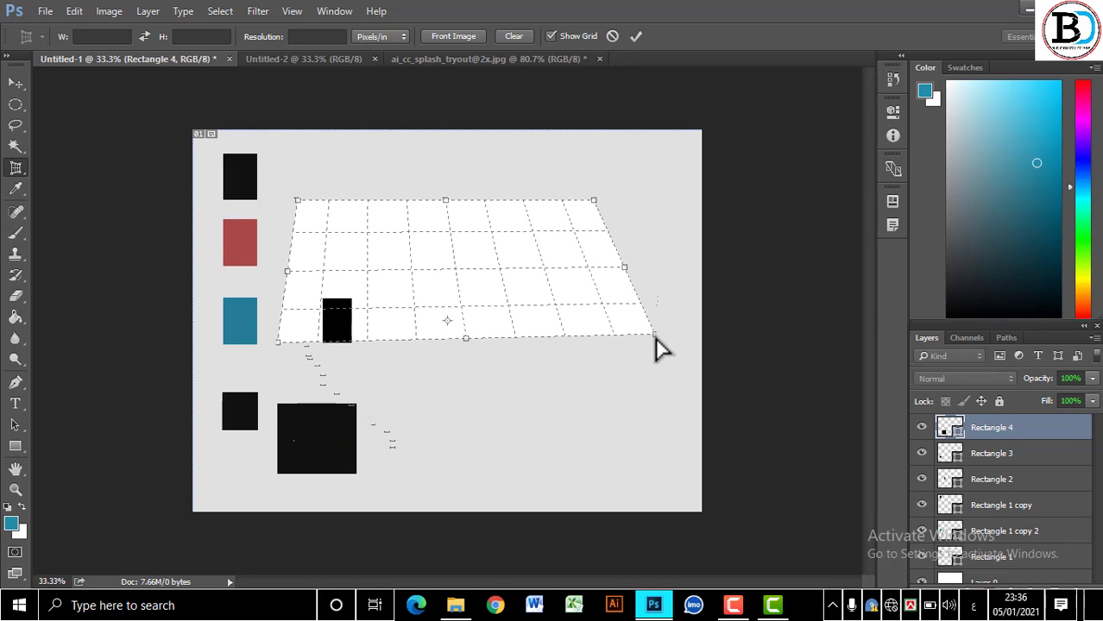
Skew the perspective crop frame into a tilted diamond by shifting its corners inward.
{"action": "left_click_drag", "start_coordinate": [656, 334], "coordinate": [590, 402]}
{"action": "left_click_drag", "start_coordinate": [594, 201], "coordinate": [606, 277]}
{"action": "left_click_drag", "start_coordinate": [592, 404], "coordinate": [598, 352]}
{"action": "left_click_drag", "start_coordinate": [609, 278], "coordinate": [622, 354]}
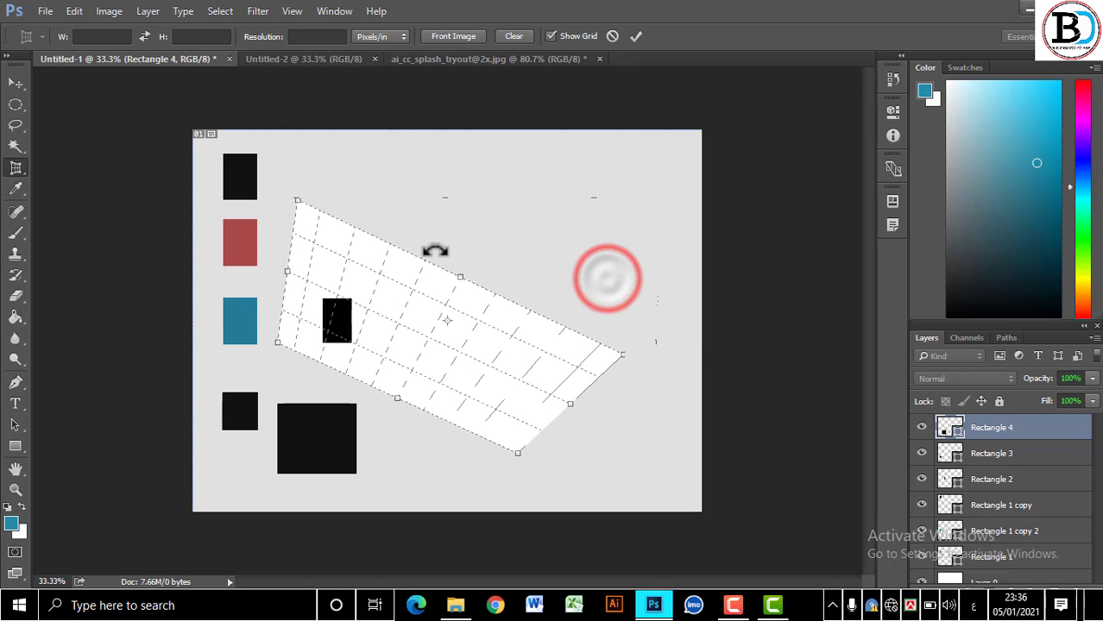
{"action": "left_click_drag", "start_coordinate": [297, 200], "coordinate": [437, 248]}
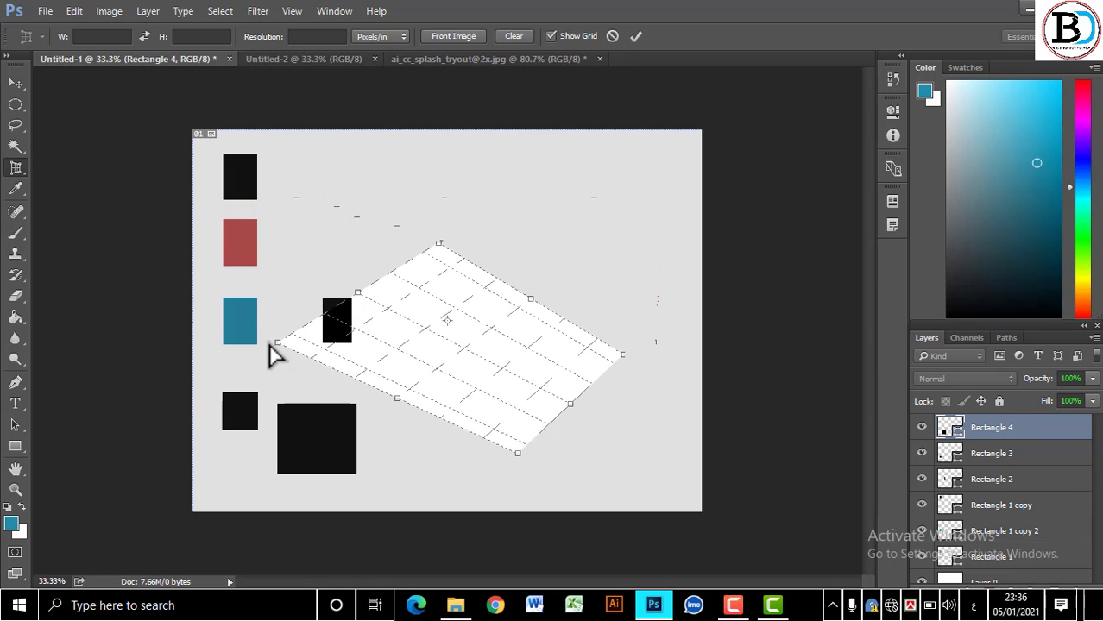
{"action": "left_click_drag", "start_coordinate": [277, 343], "coordinate": [305, 343]}
{"action": "left_click", "coordinate": [301, 274]}
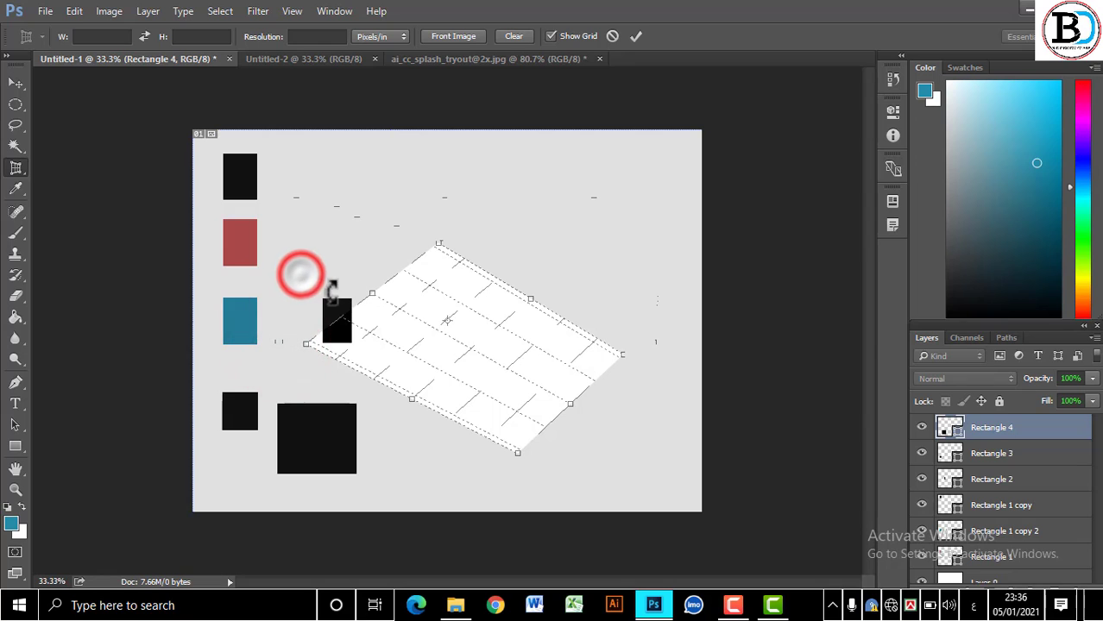
Apply the perspective crop with the Move tool active, try moving the cropped content, and undo these changes.
{"action": "left_click", "coordinate": [16, 82]}
{"action": "left_click", "coordinate": [107, 200]}
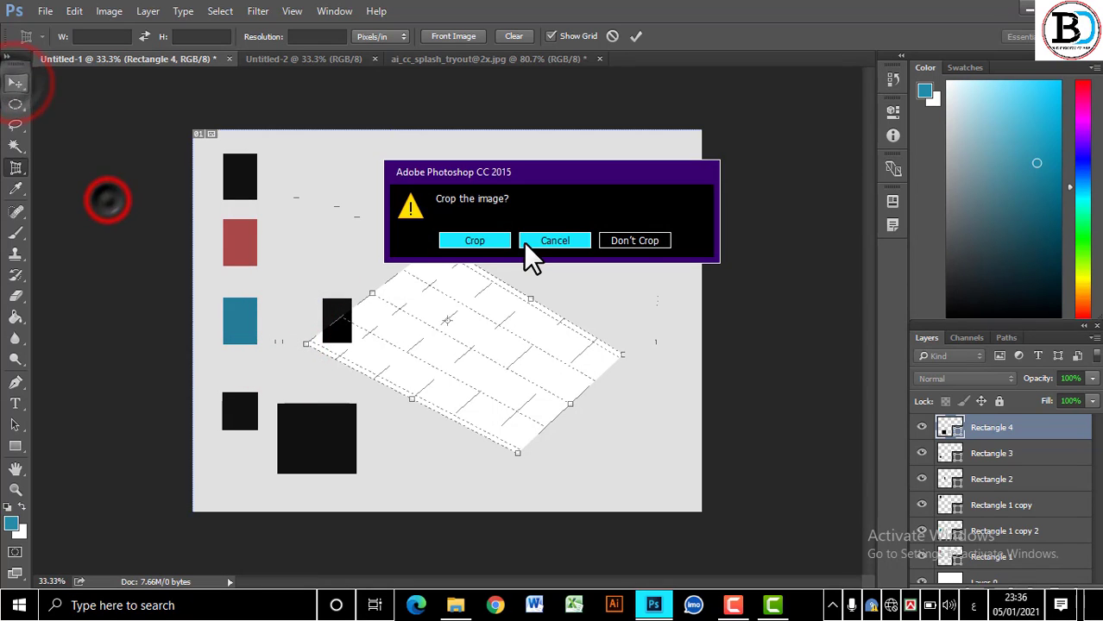
{"action": "left_click", "coordinate": [496, 233]}
{"action": "left_click_drag", "start_coordinate": [367, 362], "coordinate": [575, 348]}
{"action": "key", "text": "ctrl+alt+z"}
{"action": "key", "text": "ctrl+alt+z"}
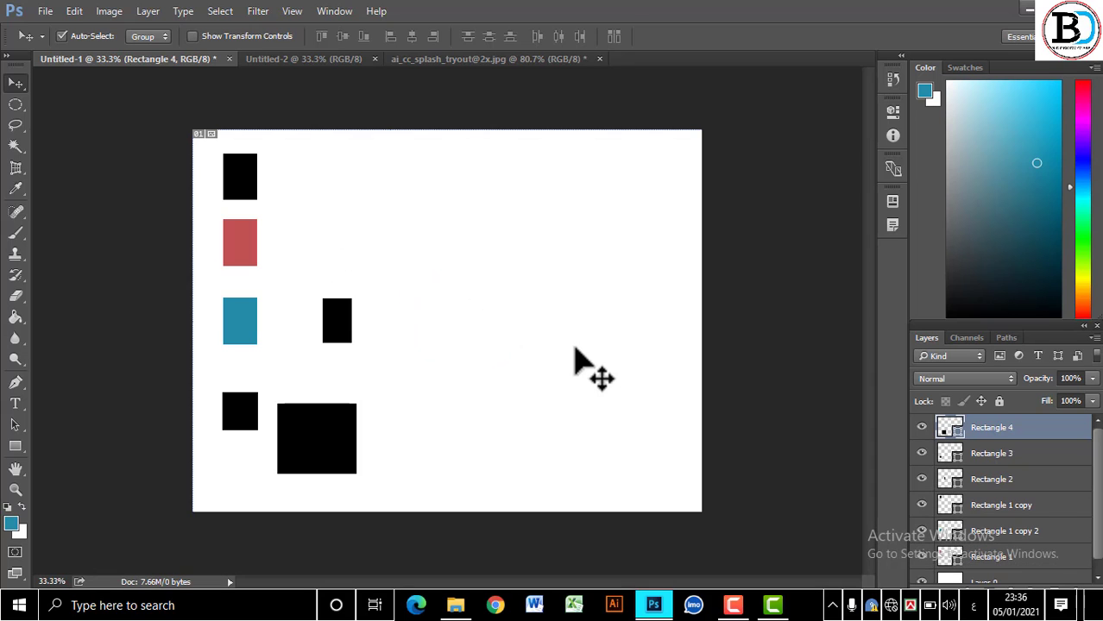
{"action": "left_click", "coordinate": [16, 167]}
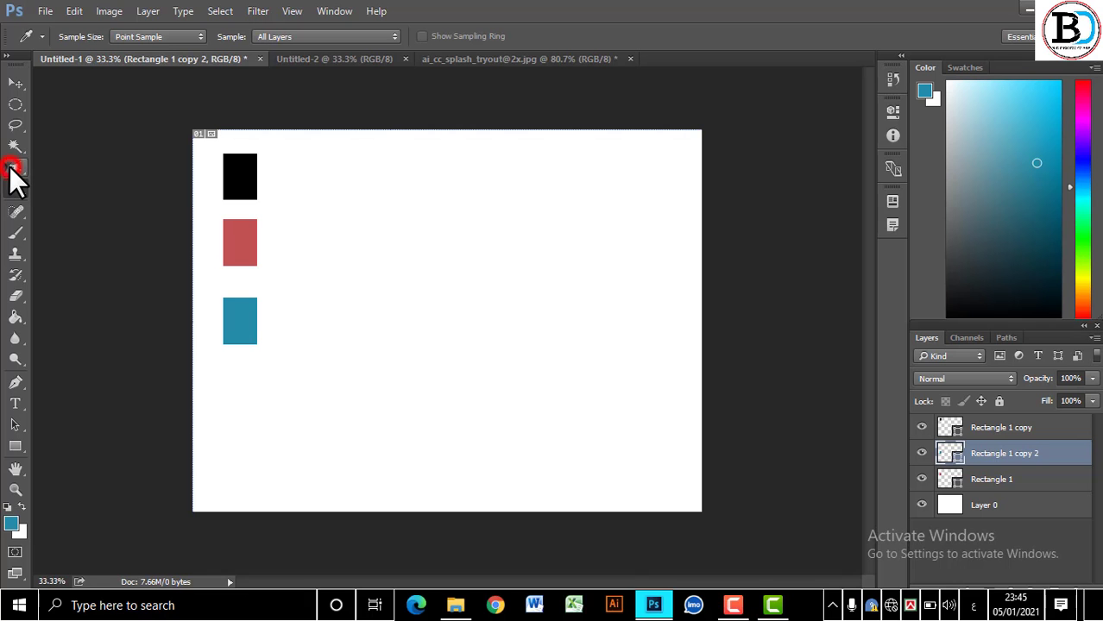
{"action": "left_click", "coordinate": [14, 167]}
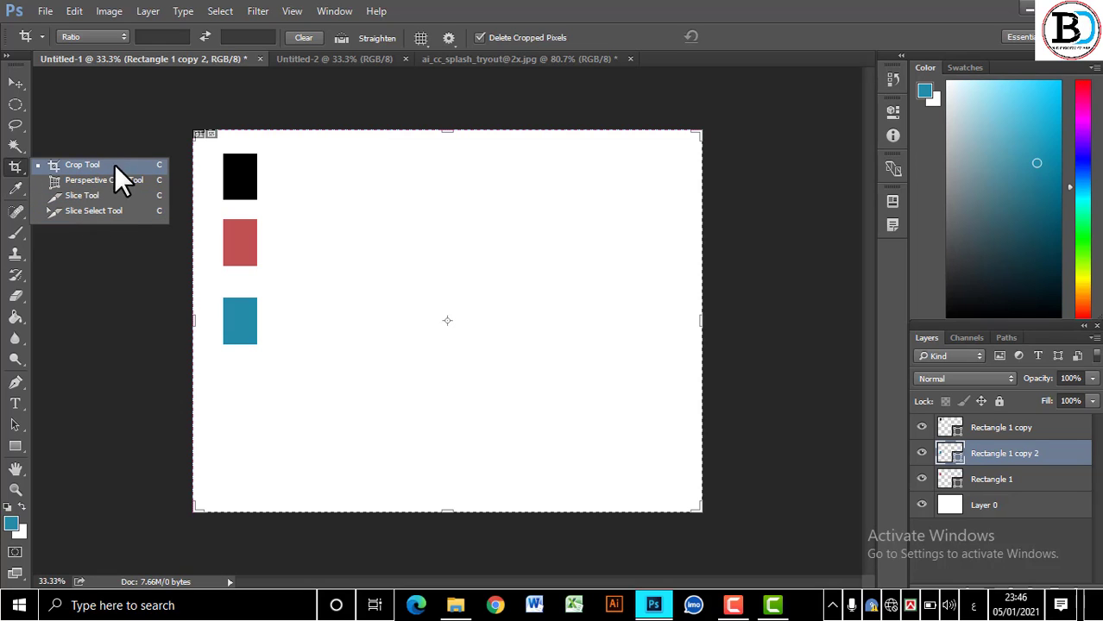
{"action": "left_click", "coordinate": [12, 185]}
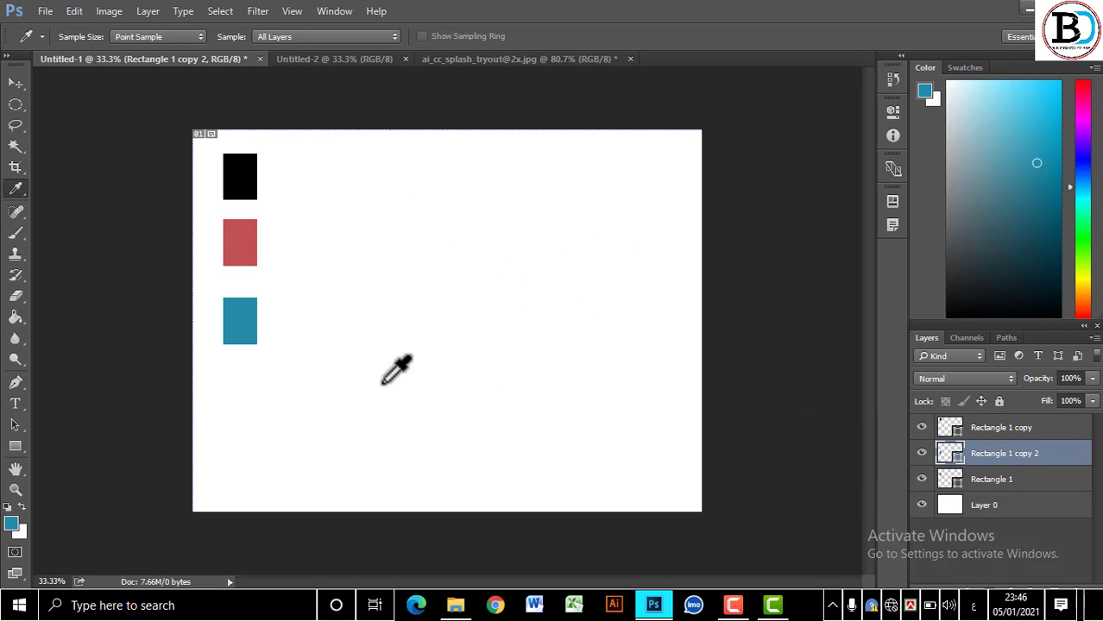
{"action": "left_click", "coordinate": [16, 100]}
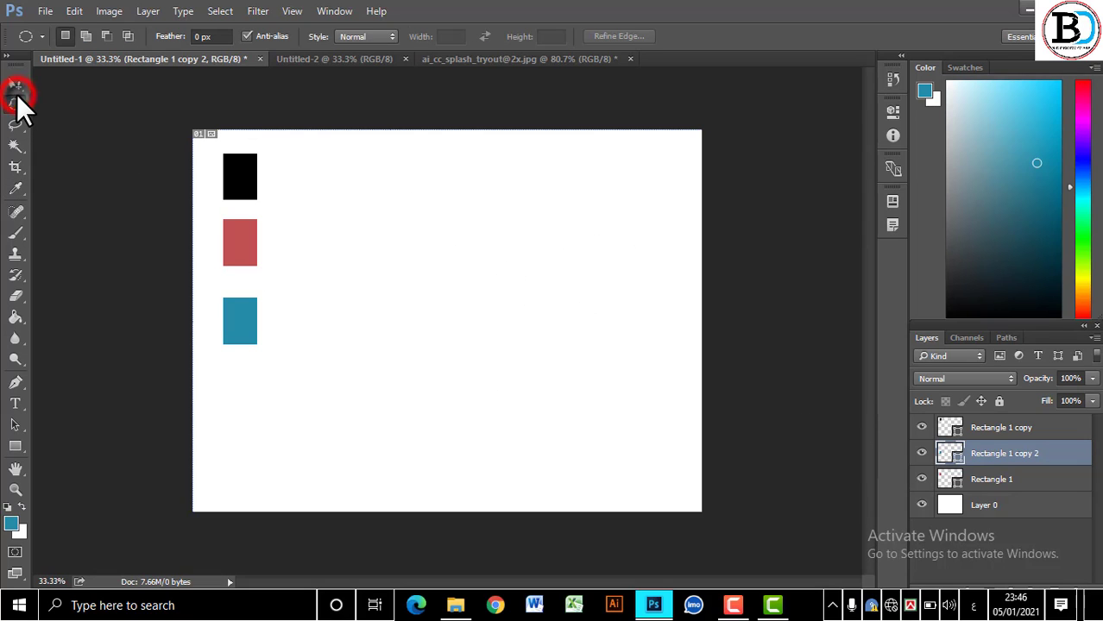
{"action": "left_click", "coordinate": [15, 84]}
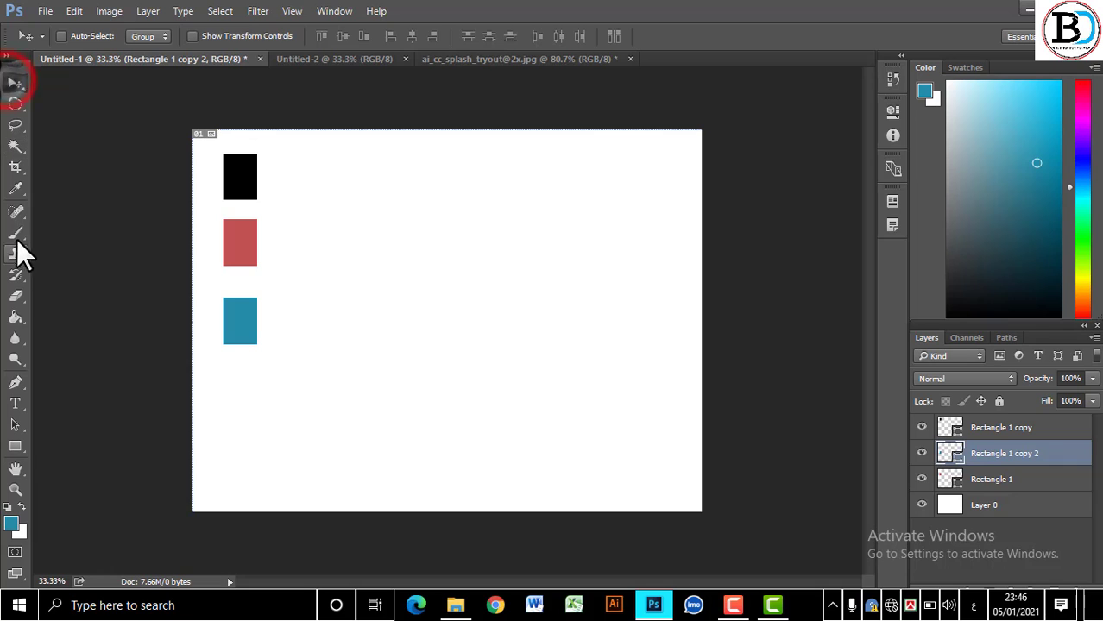
Sample the small red rectangle's color with the Eyedropper as foreground color and copy its hex code.
{"action": "left_click", "coordinate": [15, 188]}
{"action": "left_click", "coordinate": [236, 243]}
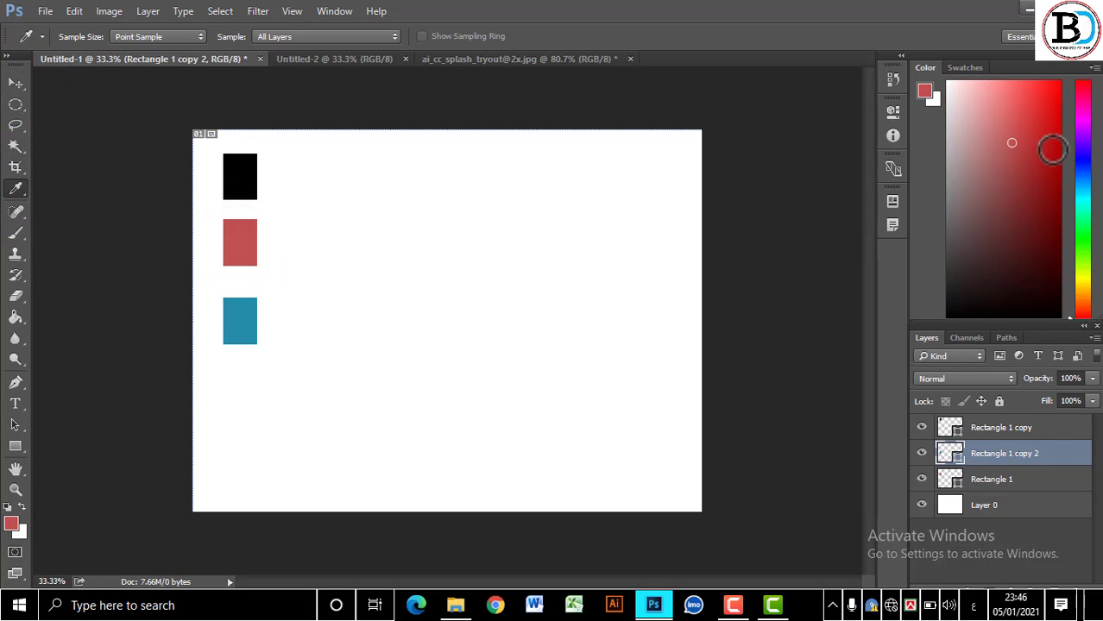
{"action": "left_click", "coordinate": [12, 523]}
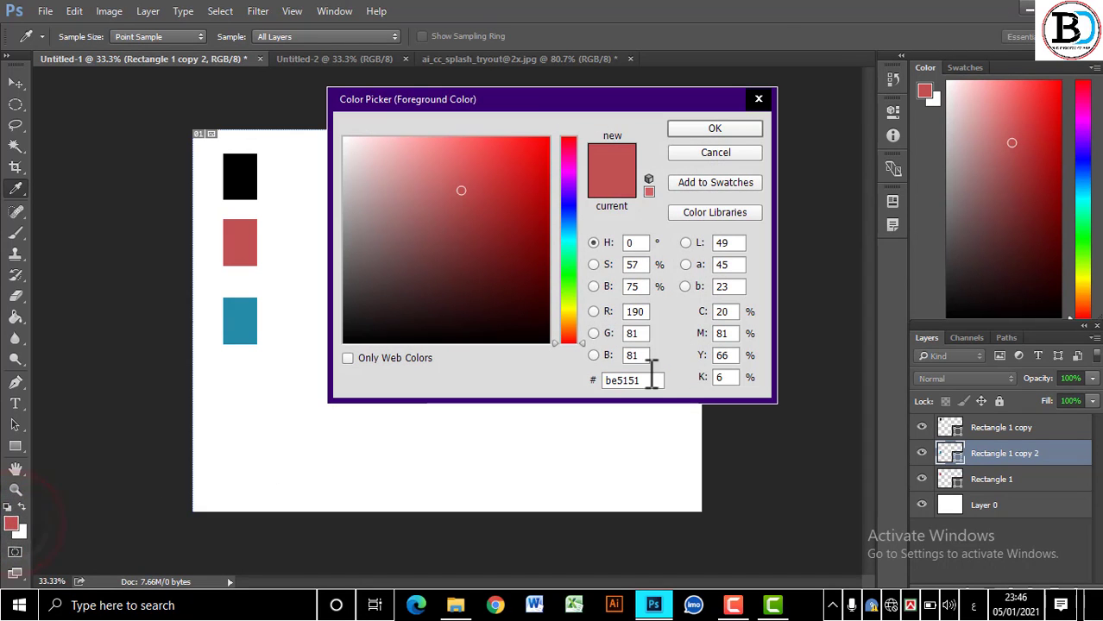
{"action": "double_click", "coordinate": [647, 380]}
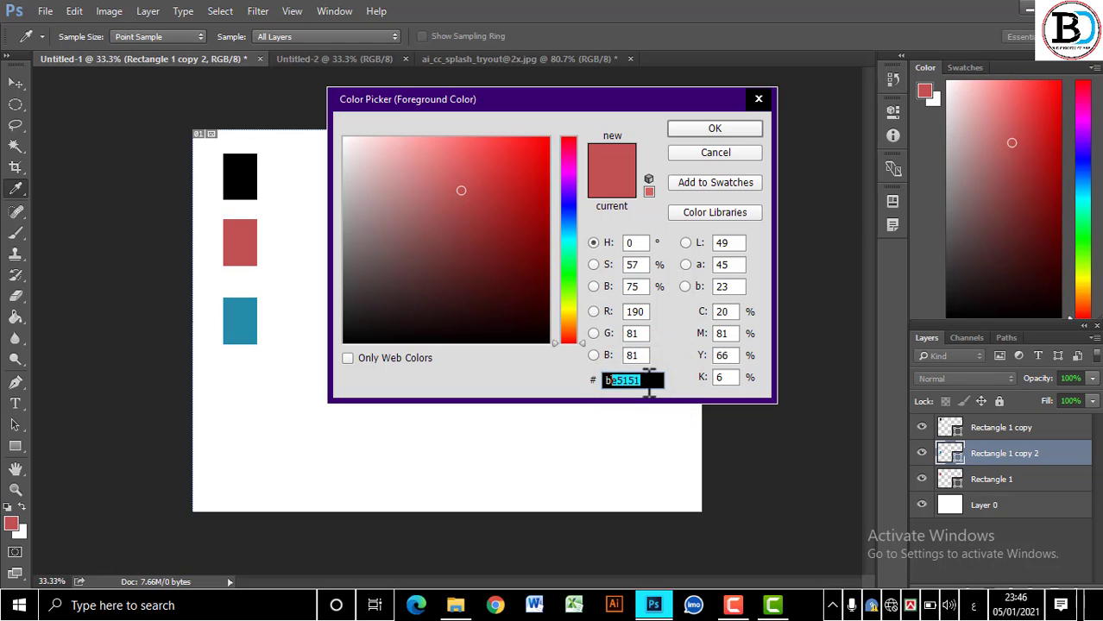
{"action": "left_click_drag", "start_coordinate": [648, 380], "coordinate": [571, 381]}
{"action": "key", "text": "ctrl+c"}
{"action": "right_click", "coordinate": [630, 380]}
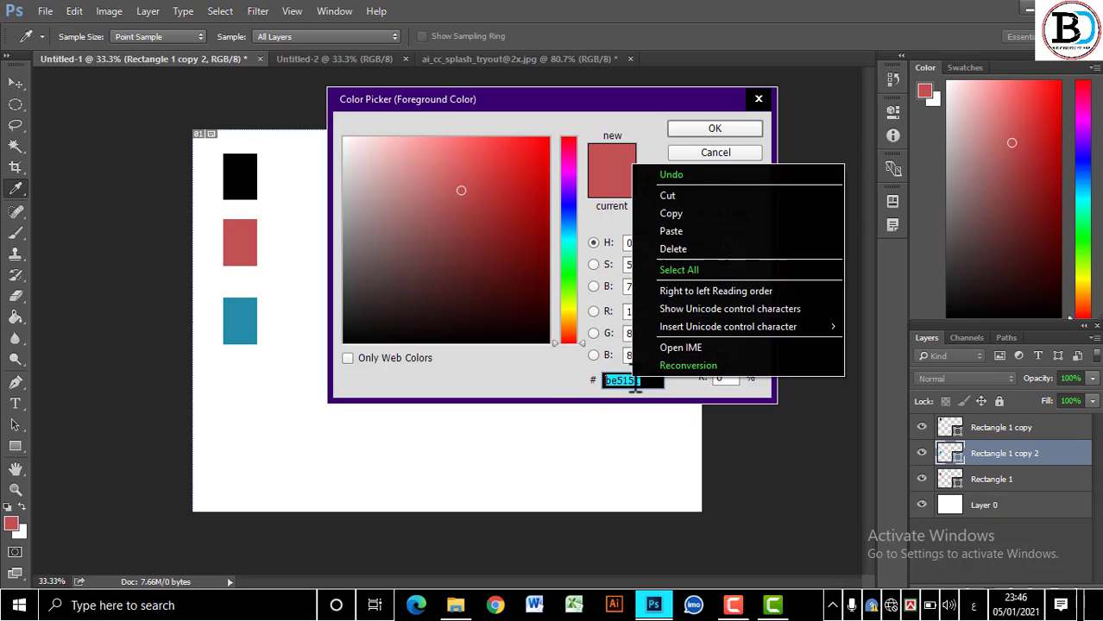
{"action": "left_click", "coordinate": [678, 213]}
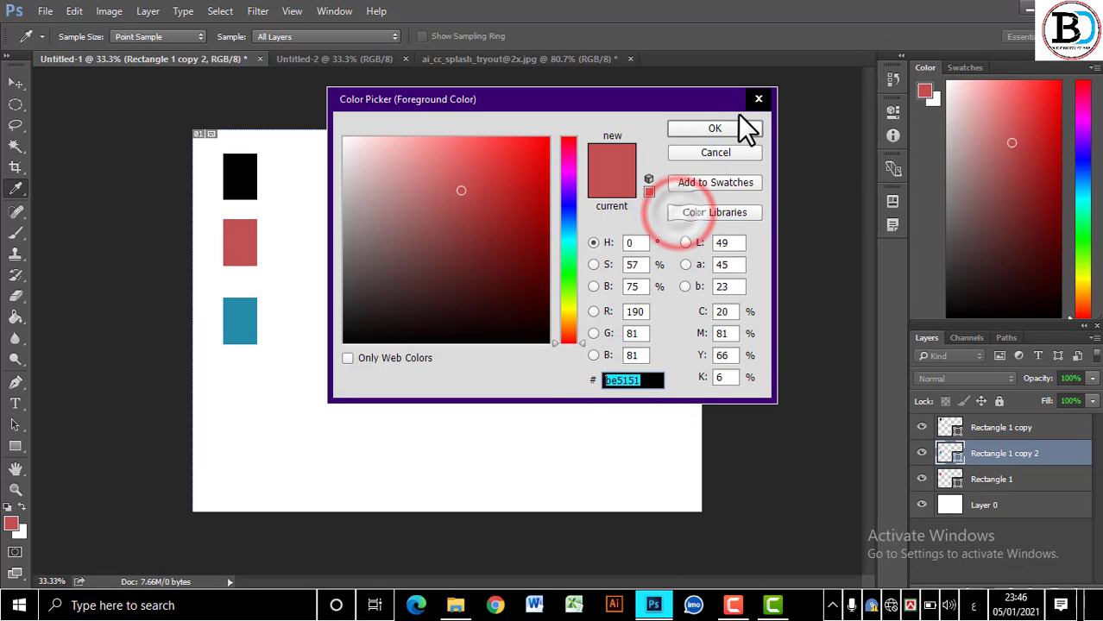
{"action": "left_click", "coordinate": [757, 100]}
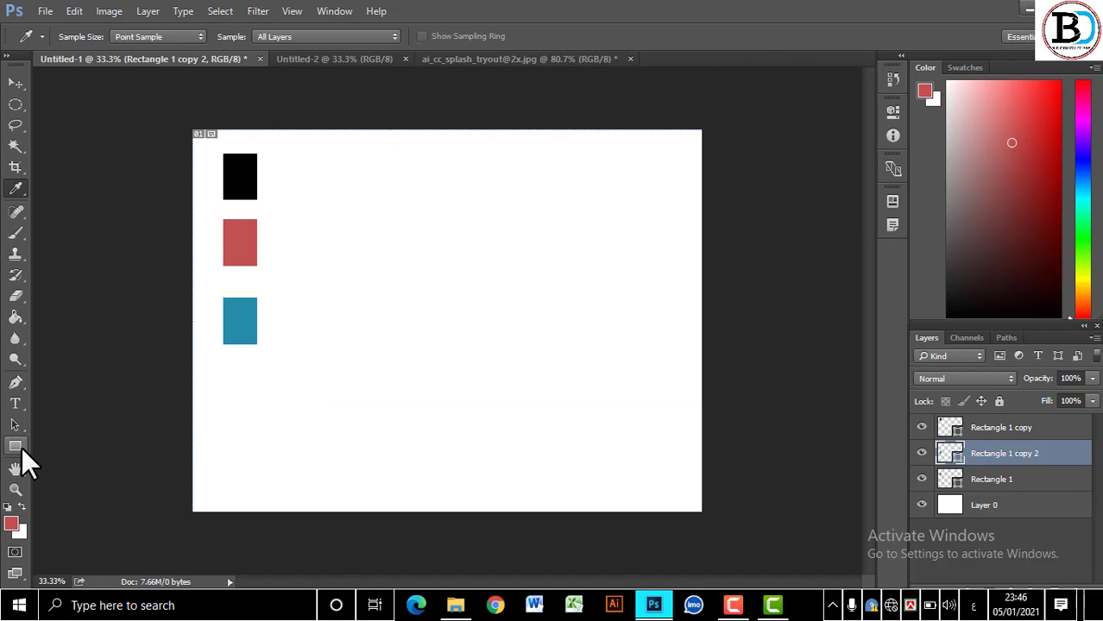
Draw a rectangle shape of about 288 x 306 px near the middle of the canvas and collapse its properties.
{"action": "left_click", "coordinate": [17, 446]}
{"action": "left_click_drag", "start_coordinate": [377, 312], "coordinate": [417, 358]}
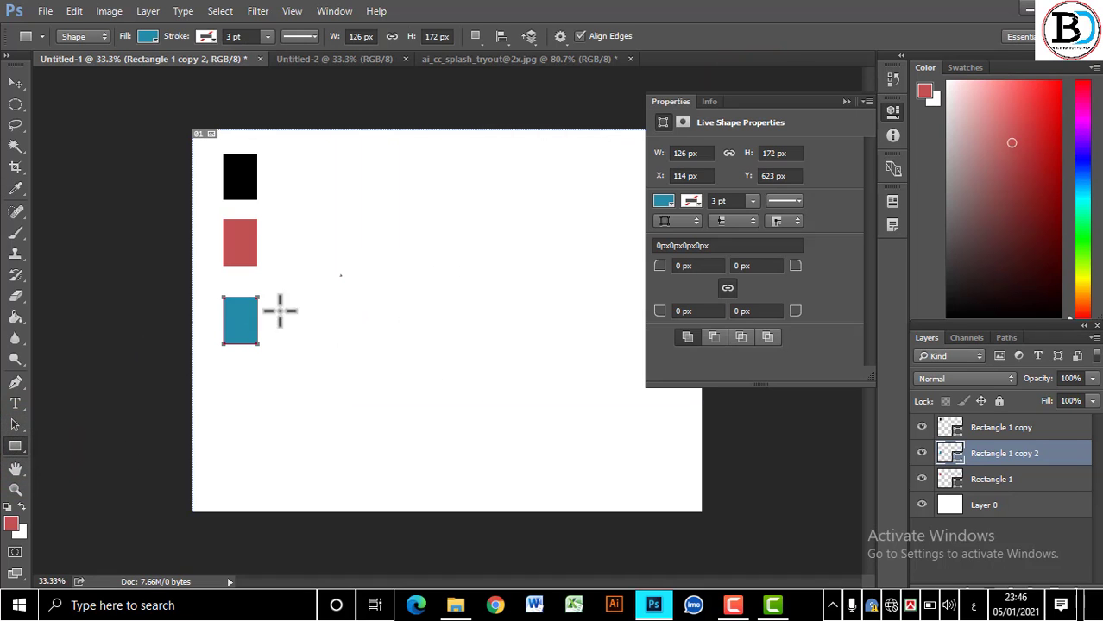
{"action": "left_click", "coordinate": [846, 101]}
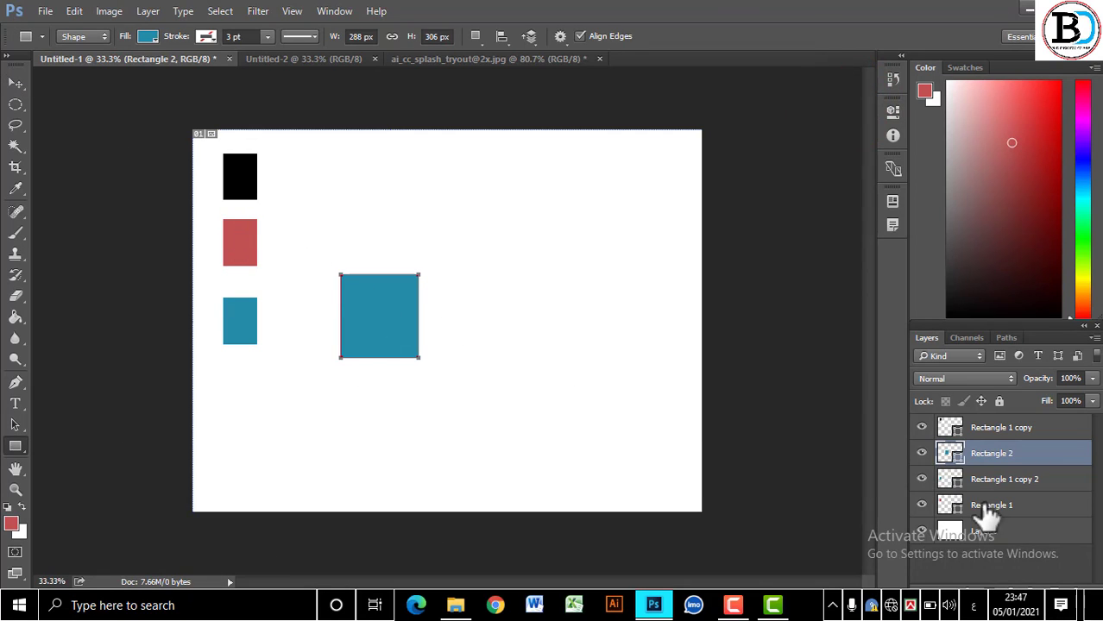
Set the new rectangle's fill to the copied hex color be5151.
{"action": "double_click", "coordinate": [951, 453]}
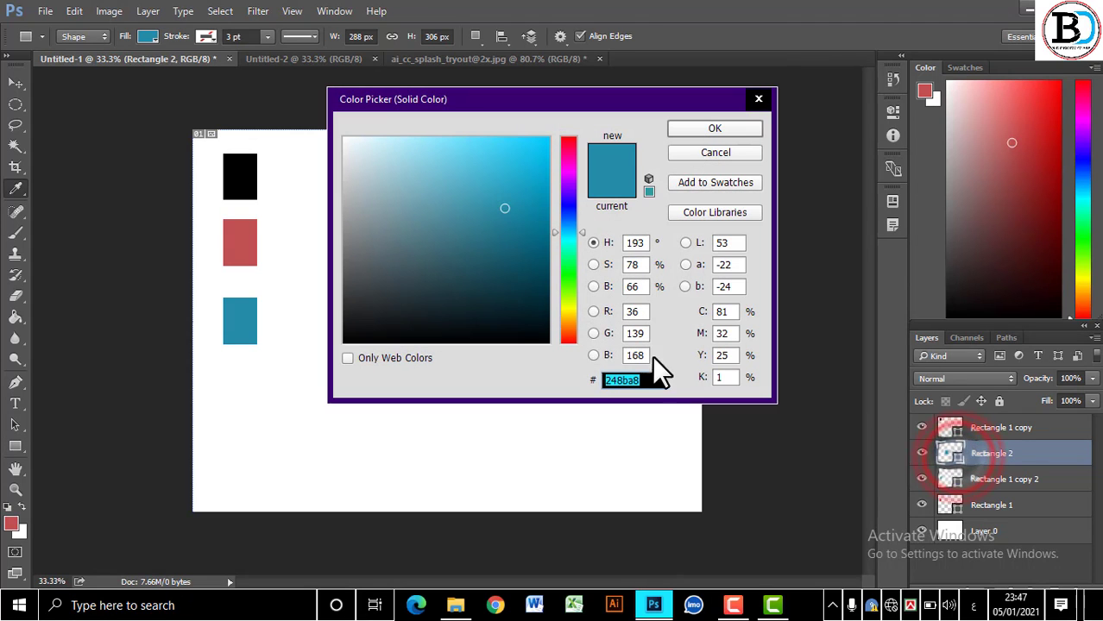
{"action": "right_click", "coordinate": [642, 380]}
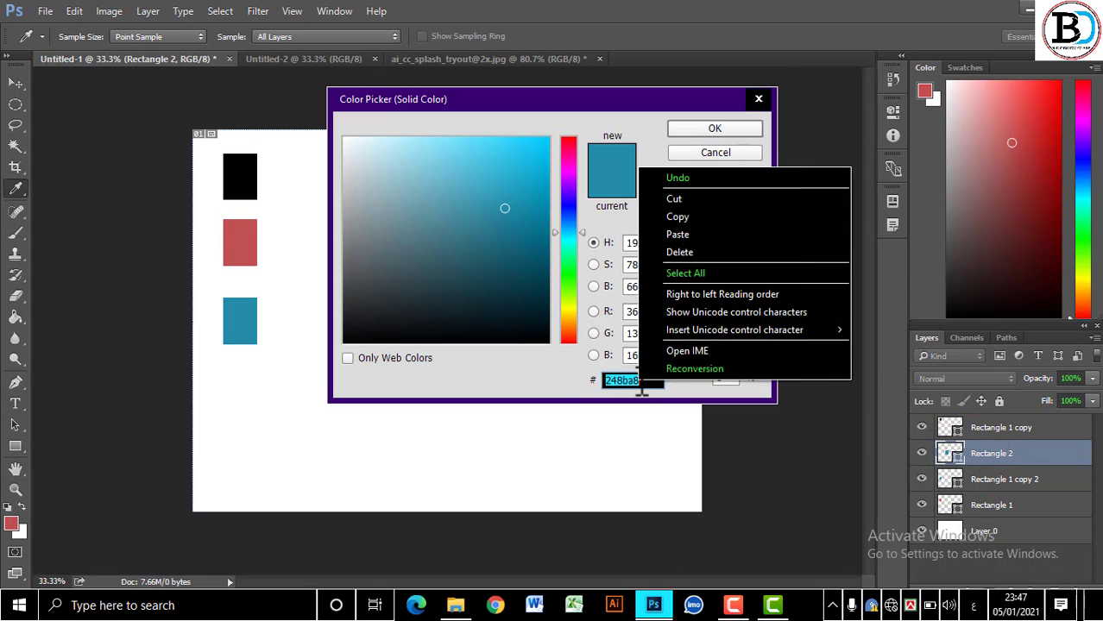
{"action": "left_click", "coordinate": [688, 240]}
{"action": "left_click", "coordinate": [715, 127]}
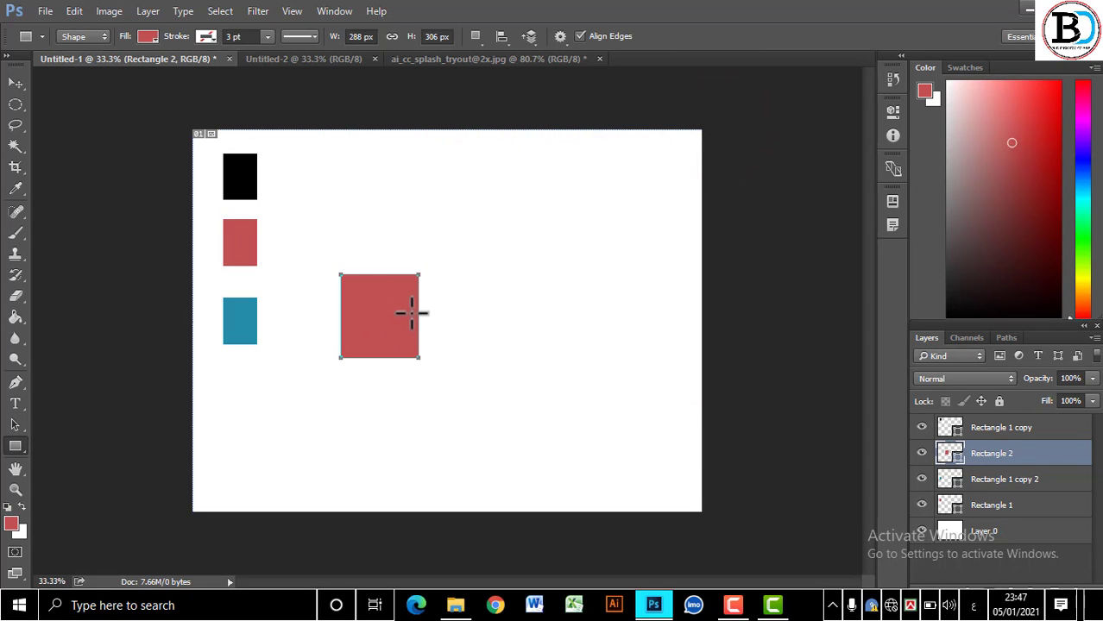
Measure the large red square's width, a vertical distance on the blank canvas, and the small red rectangle's width with the Ruler tool.
{"action": "left_click", "coordinate": [18, 87]}
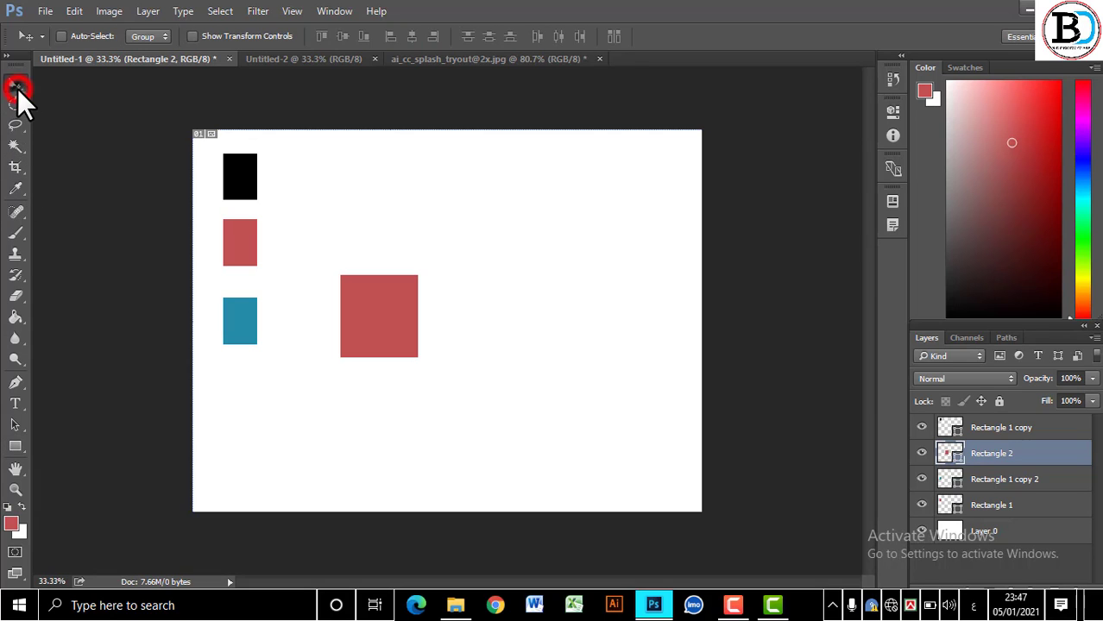
{"action": "left_click", "coordinate": [67, 210]}
{"action": "left_click", "coordinate": [18, 181]}
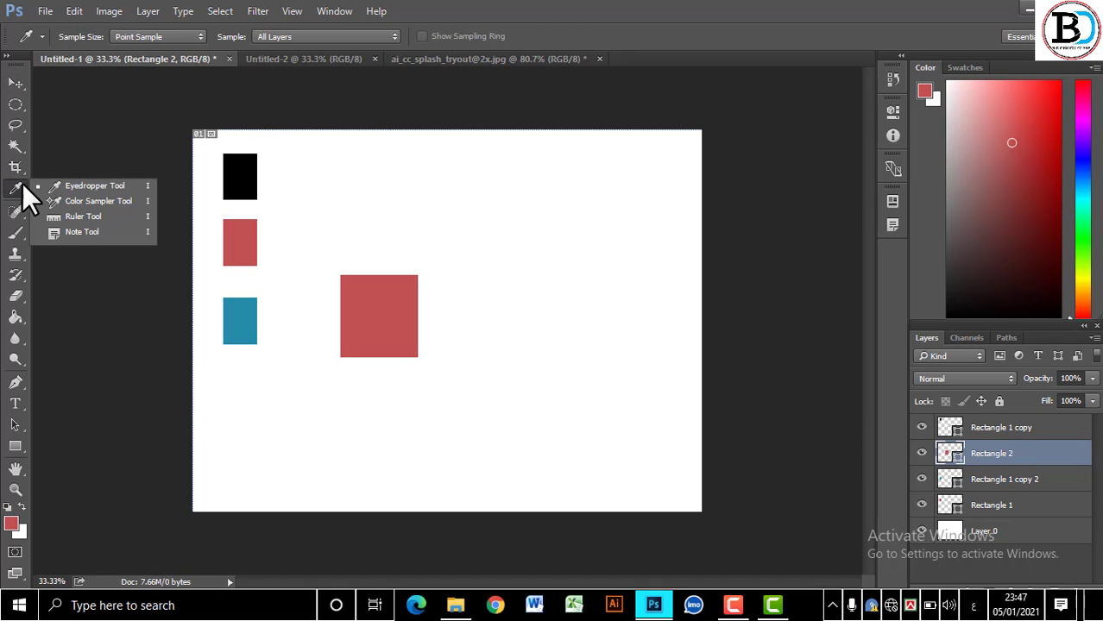
{"action": "left_click", "coordinate": [90, 216]}
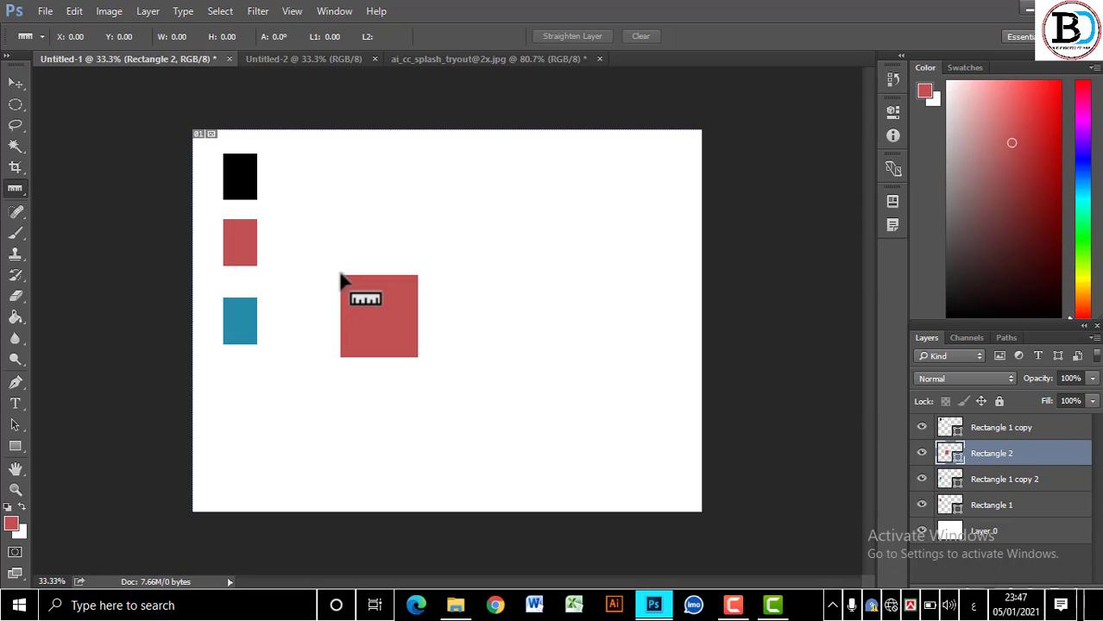
{"action": "left_click_drag", "start_coordinate": [341, 278], "coordinate": [413, 285]}
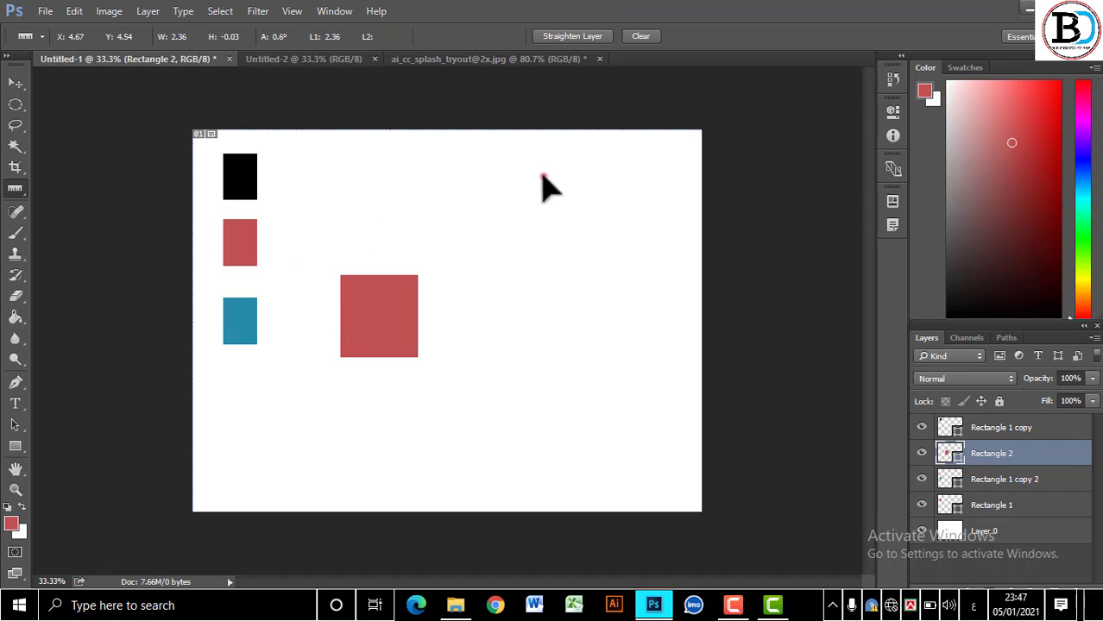
{"action": "left_click_drag", "start_coordinate": [543, 171], "coordinate": [554, 432]}
{"action": "left_click_drag", "start_coordinate": [226, 228], "coordinate": [256, 229]}
Place a note near the canvas's upper-right corner with the Note tool and enter a line of Arabic placeholder text.
{"action": "right_click", "coordinate": [18, 184]}
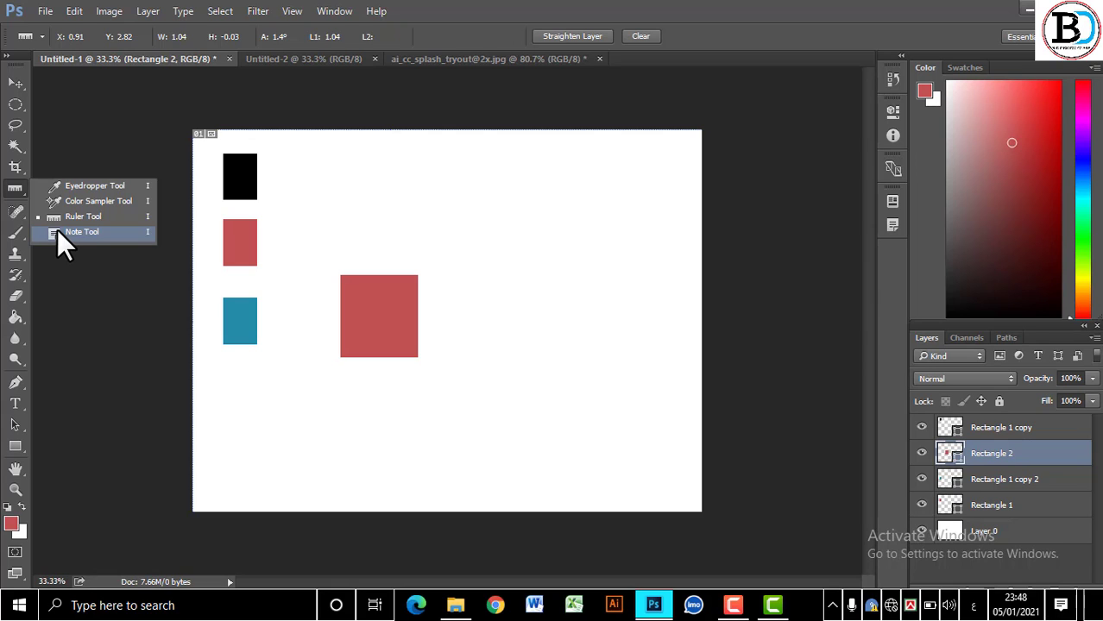
{"action": "left_click", "coordinate": [57, 231]}
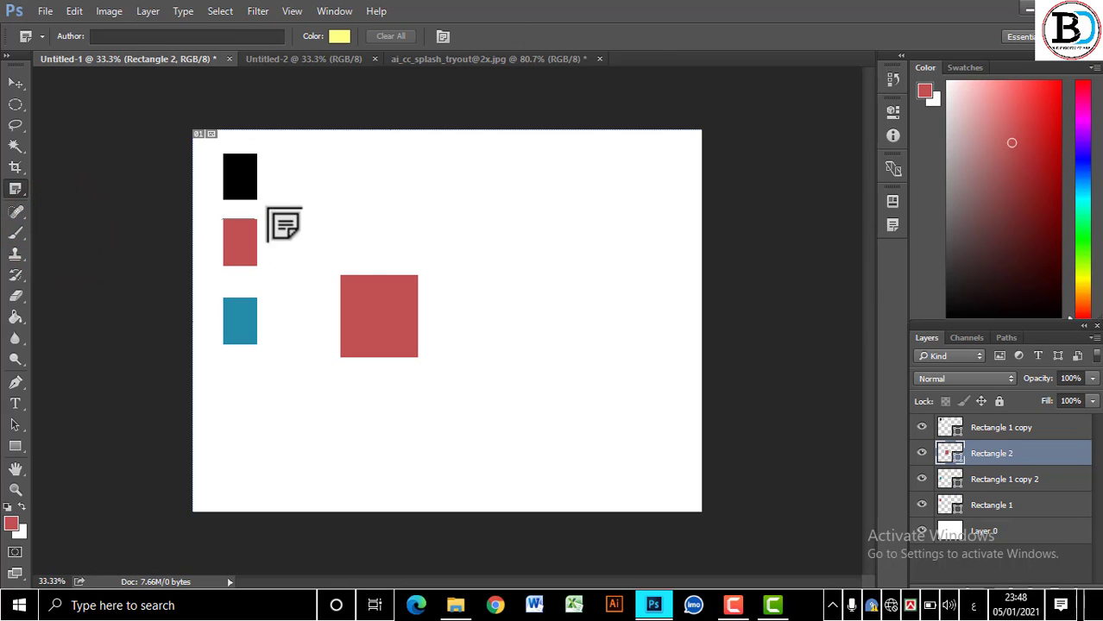
{"action": "right_click", "coordinate": [19, 192]}
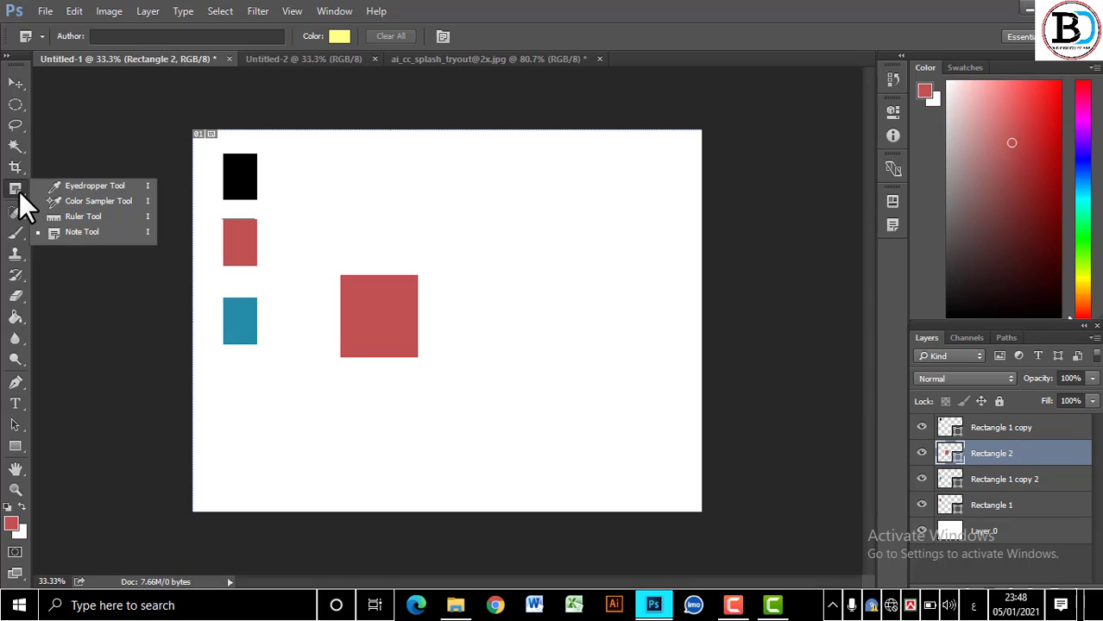
{"action": "left_click", "coordinate": [19, 191]}
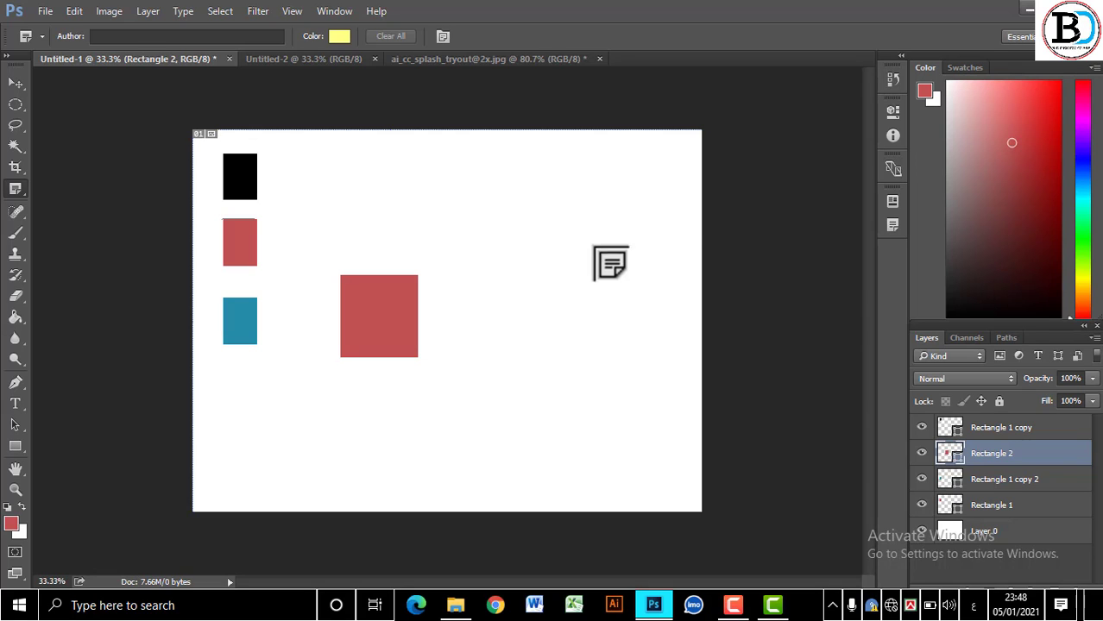
{"action": "left_click", "coordinate": [668, 190]}
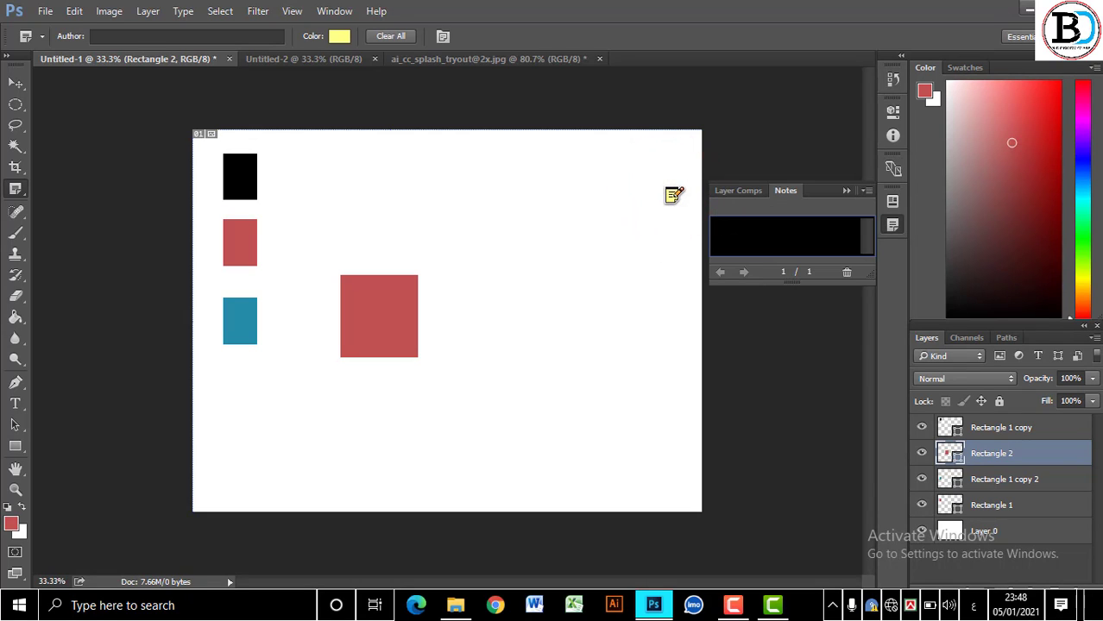
{"action": "left_click", "coordinate": [749, 235]}
{"action": "type", "text": "ناتبتةابتقةبعة بمنابتلؤثلوئا"}
Collapse the note's text and move the note marker outside the canvas, beyond its upper-right corner.
{"action": "left_click_drag", "start_coordinate": [831, 226], "coordinate": [768, 225]}
{"action": "left_click", "coordinate": [846, 182]}
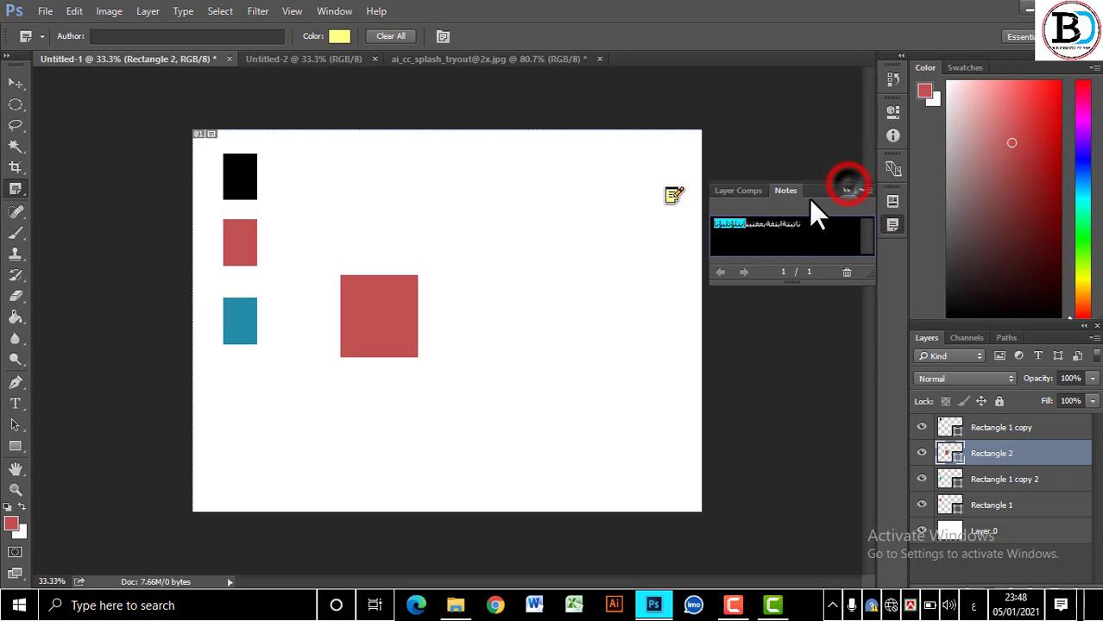
{"action": "left_click", "coordinate": [839, 187]}
{"action": "left_click_drag", "start_coordinate": [672, 195], "coordinate": [809, 143]}
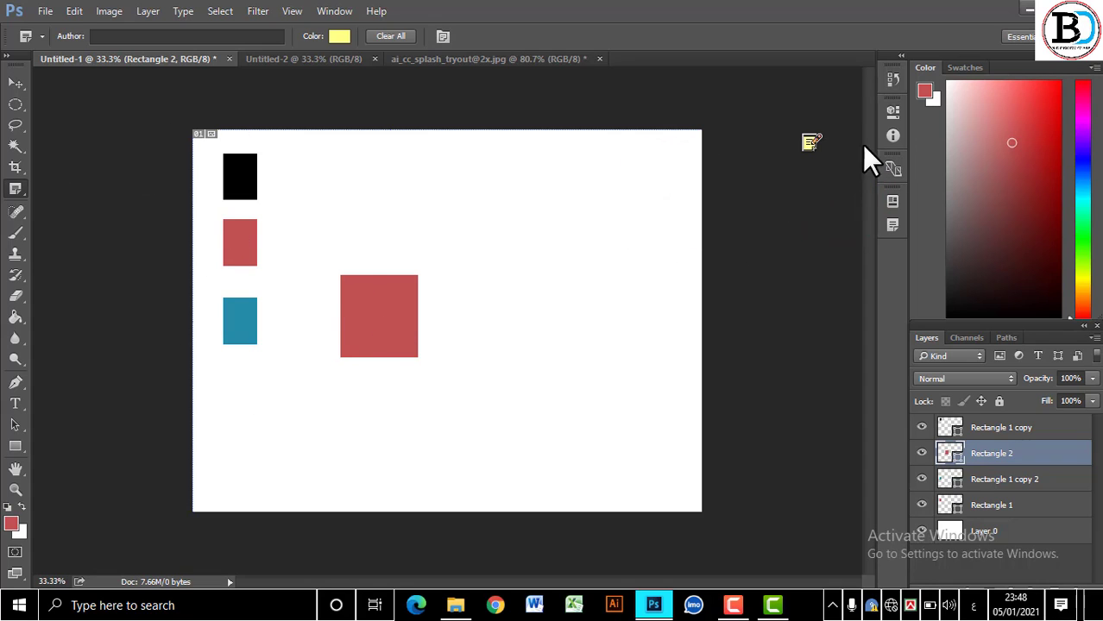
Reopen the moved note to view and select its text, and collapse the notes again.
{"action": "double_click", "coordinate": [808, 141]}
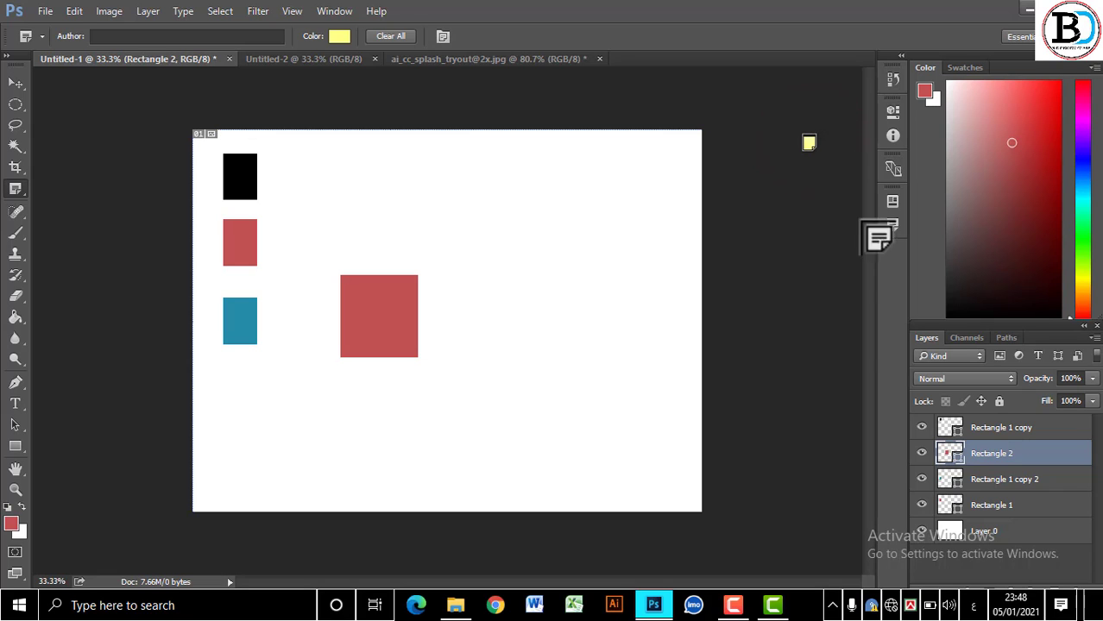
{"action": "left_click", "coordinate": [893, 225]}
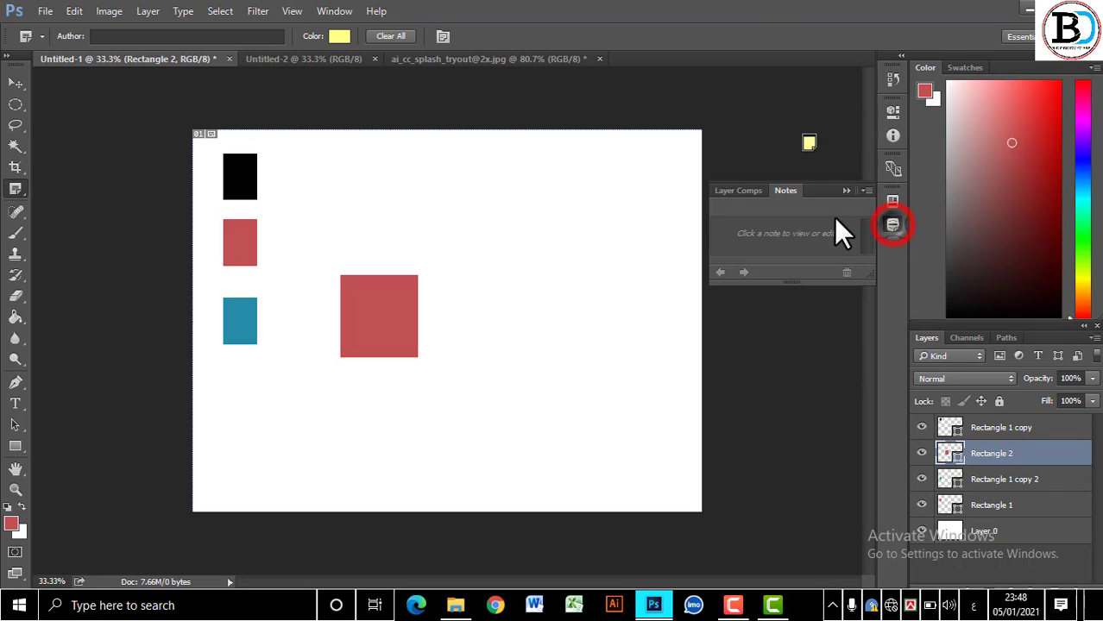
{"action": "left_click", "coordinate": [809, 141]}
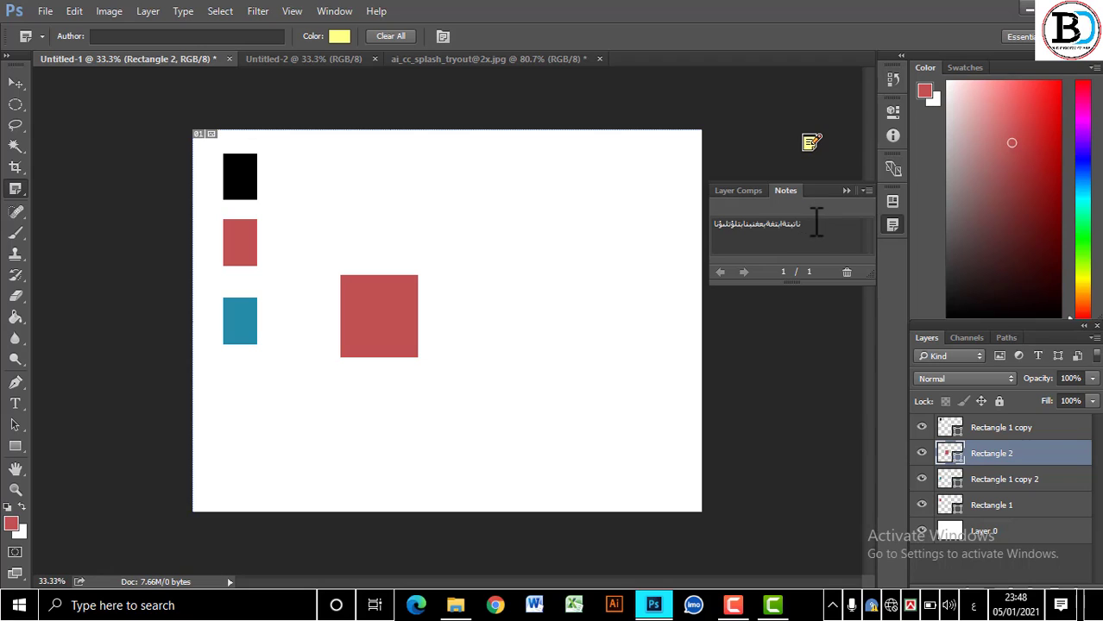
{"action": "double_click", "coordinate": [812, 223]}
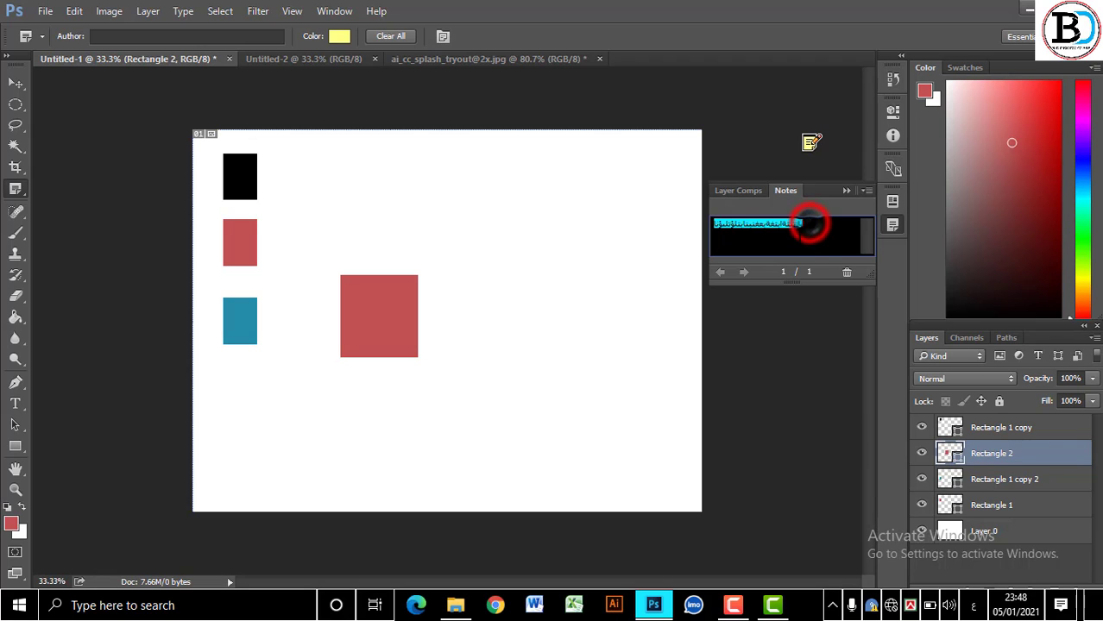
{"action": "right_click", "coordinate": [790, 227]}
{"action": "left_click", "coordinate": [816, 277]}
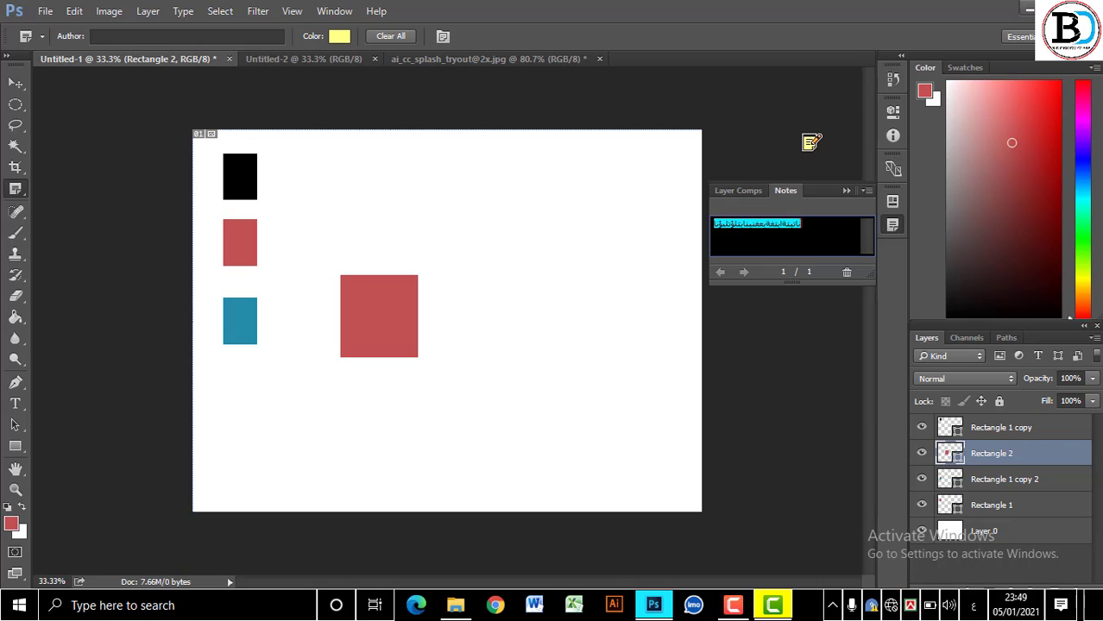
{"action": "left_click", "coordinate": [733, 606]}
{"action": "left_click", "coordinate": [1066, 484]}
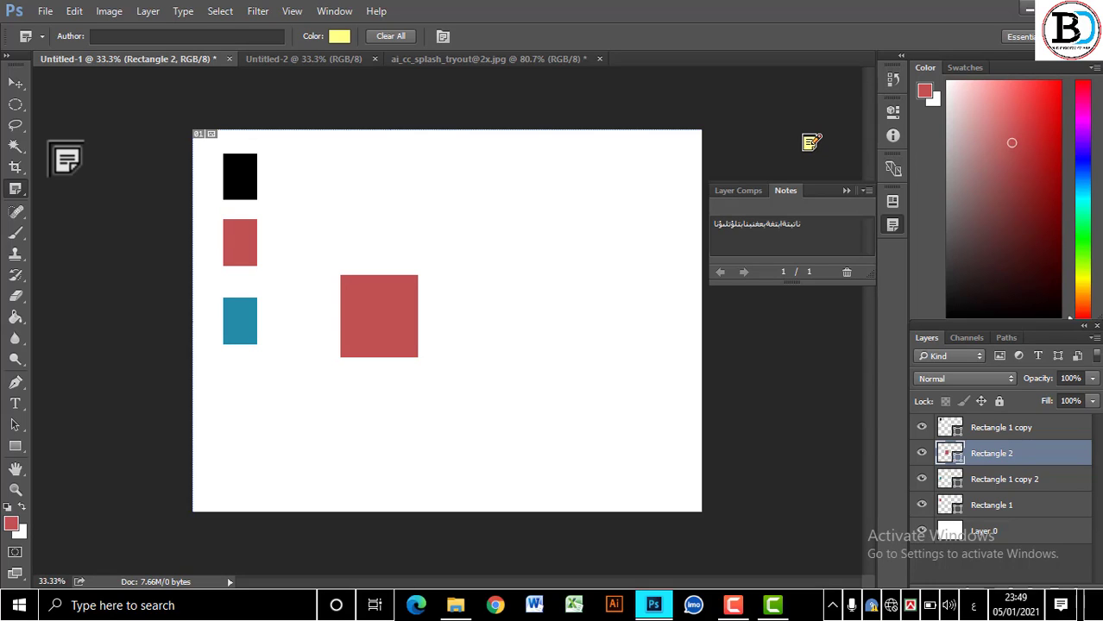
{"action": "left_click", "coordinate": [13, 82]}
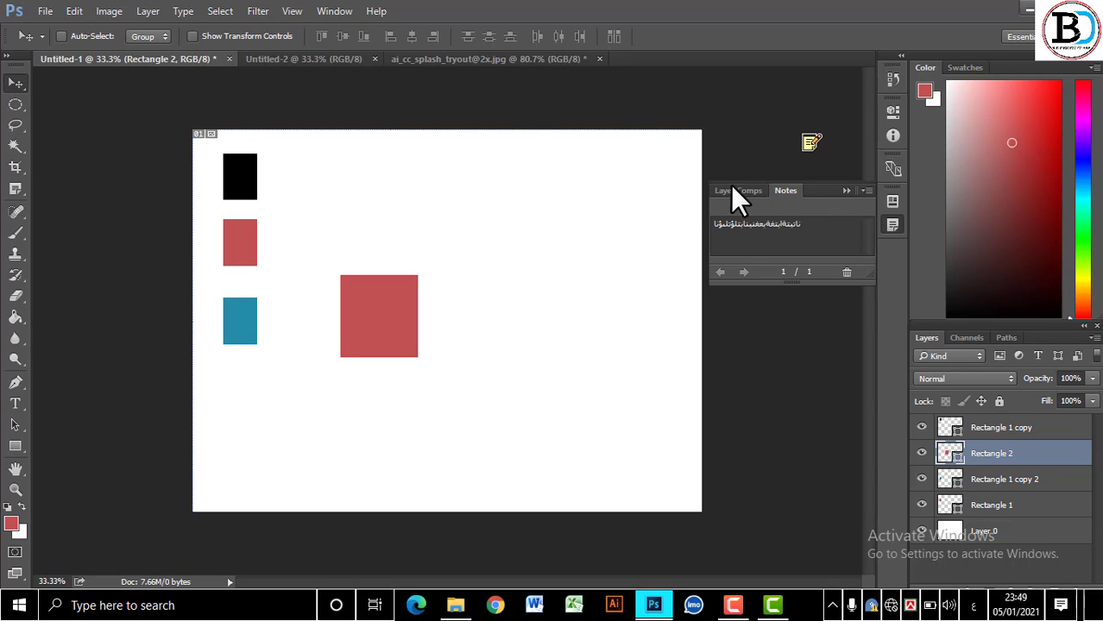
{"action": "left_click", "coordinate": [847, 189]}
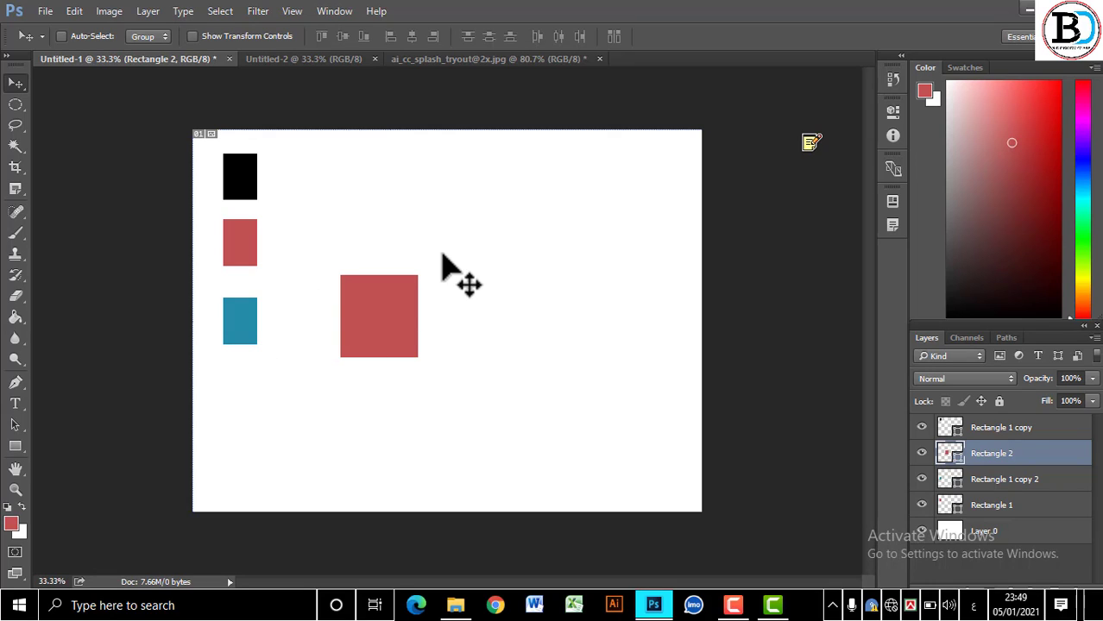
{"action": "left_click", "coordinate": [731, 608]}
{"action": "left_click", "coordinate": [1027, 527]}
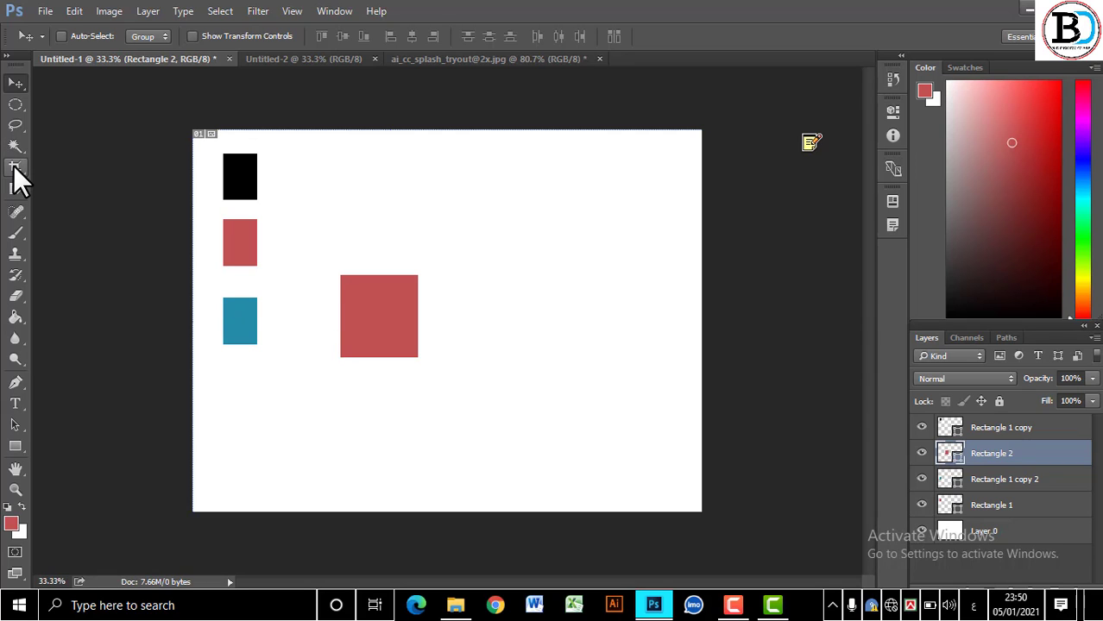
Add a 12 pt red text line "اتلاتب" in Myriad Pro Regular below the large red square with the Type tool.
{"action": "left_click", "coordinate": [15, 401]}
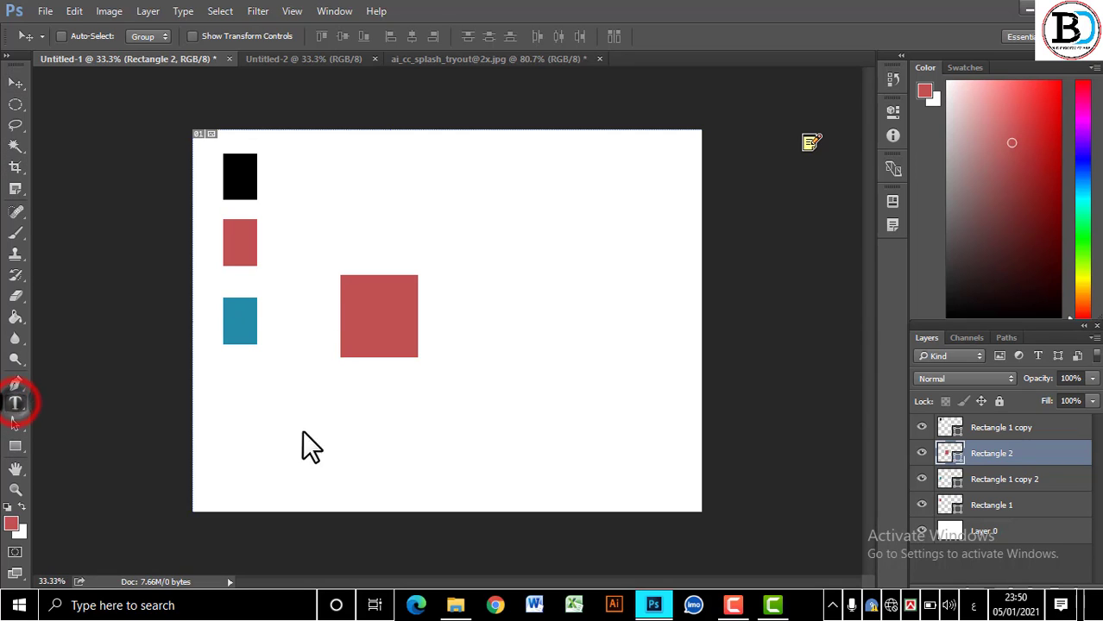
{"action": "left_click", "coordinate": [399, 405]}
{"action": "left_click", "coordinate": [400, 405]}
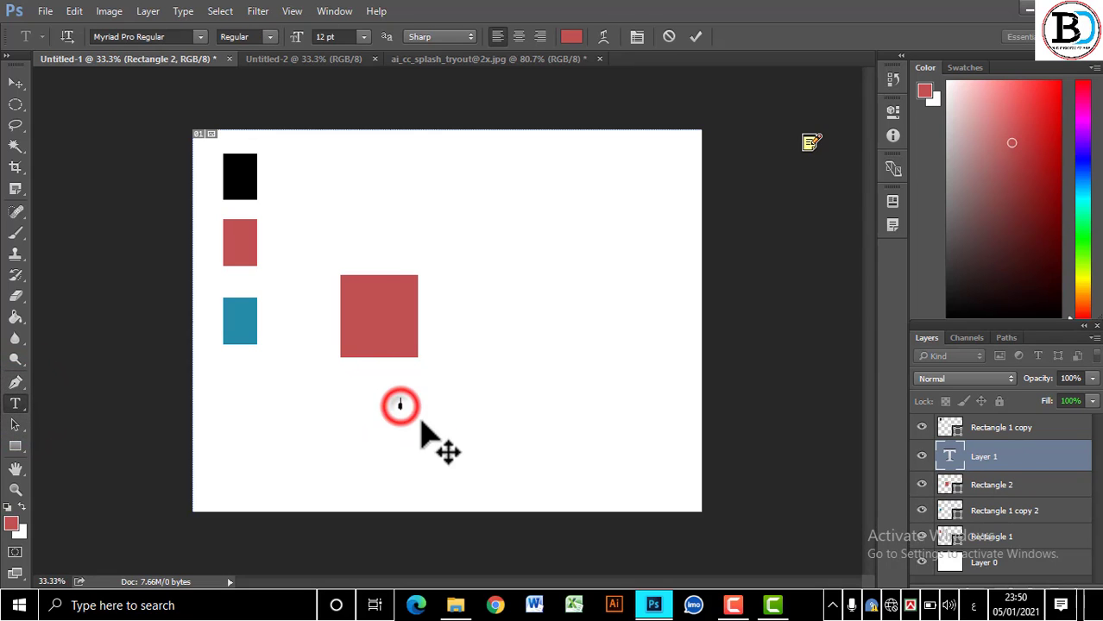
{"action": "type", "text": "اتلاتب"}
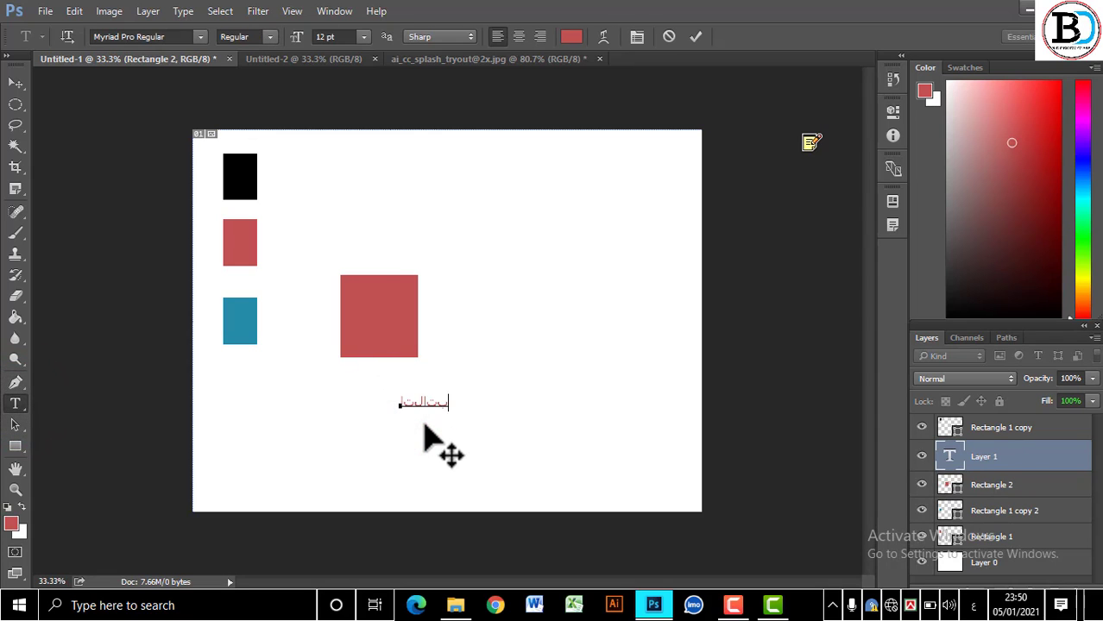
{"action": "left_click", "coordinate": [18, 81]}
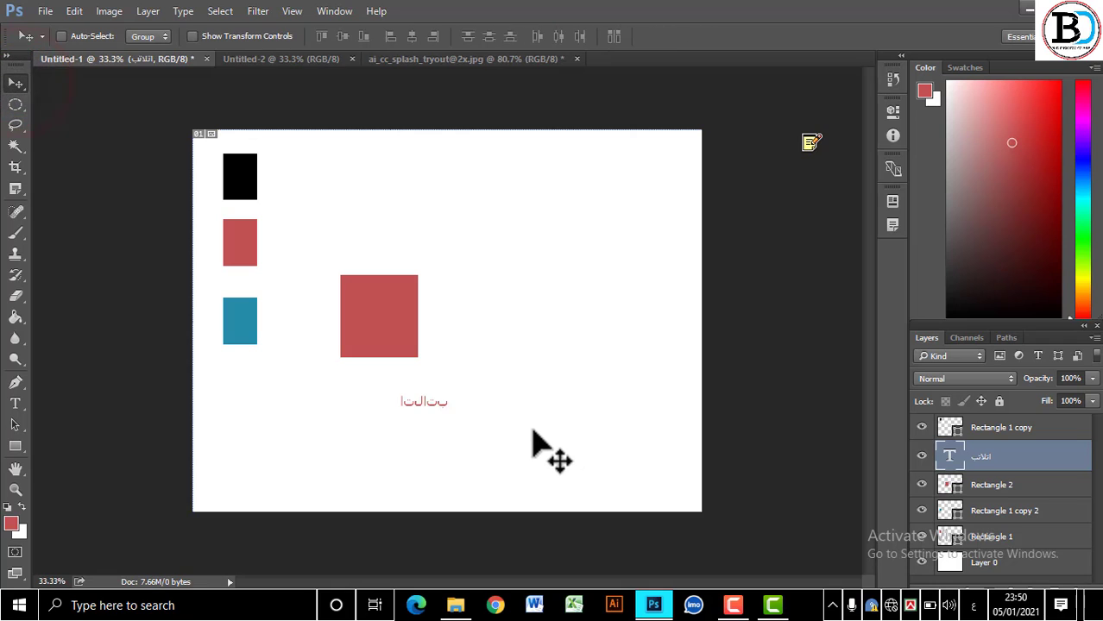
Examine the new Arabic text up close at up to 400% magnification.
{"action": "key", "text": "ctrl+plus"}
{"action": "key", "text": "ctrl+plus"}
{"action": "key", "text": "ctrl+plus"}
{"action": "key", "text": "ctrl+plus"}
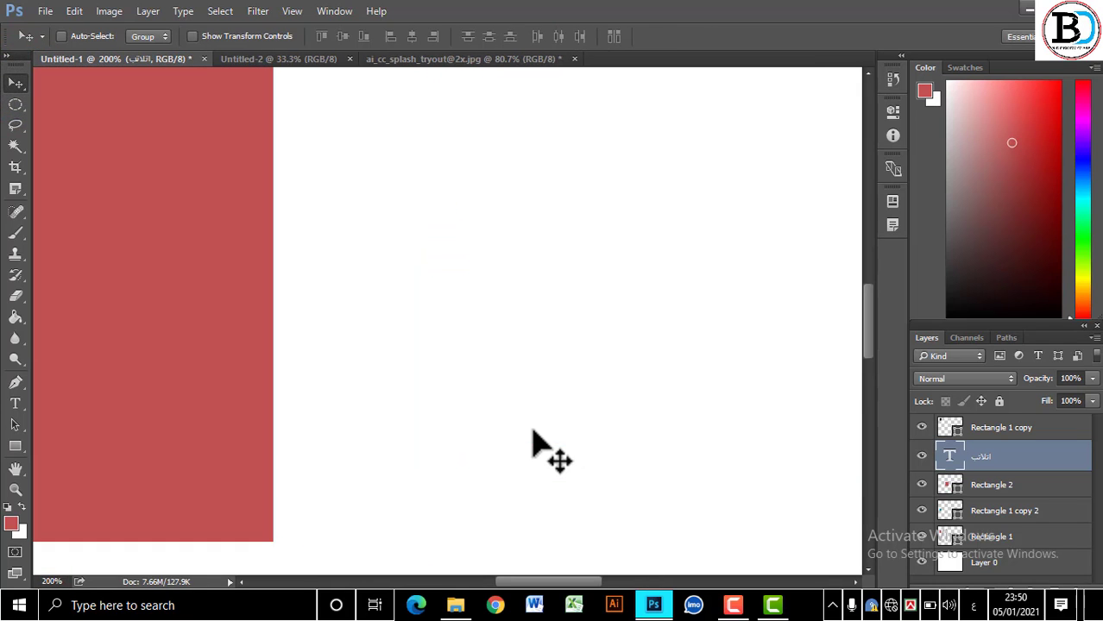
{"action": "scroll", "coordinate": [483, 483], "scroll_direction": "down", "scroll_amount": 8}
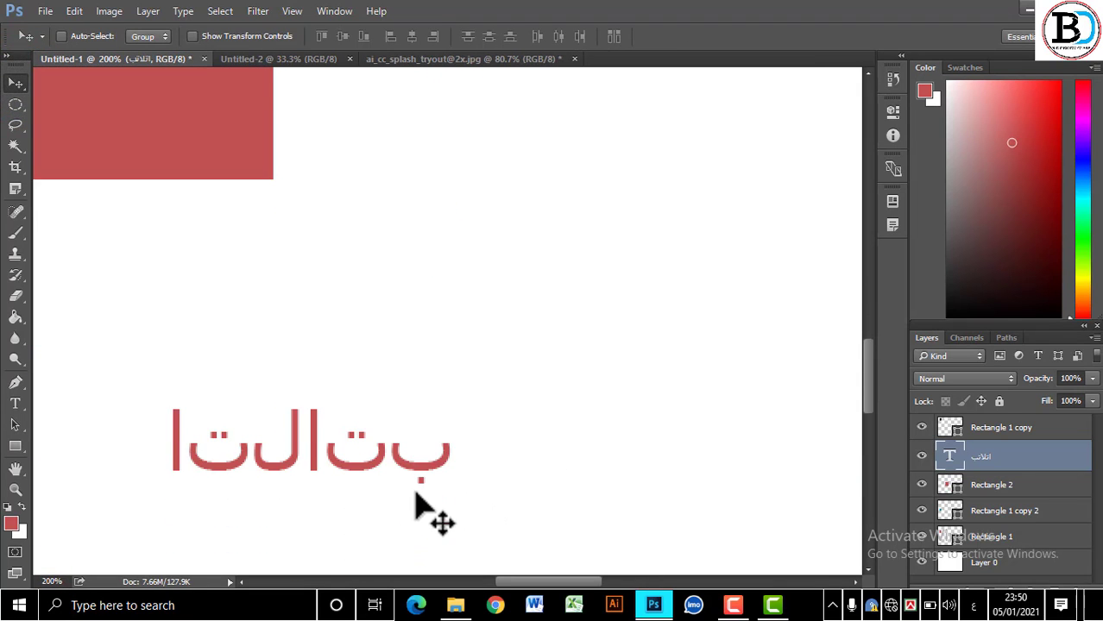
{"action": "key", "text": "ctrl+plus"}
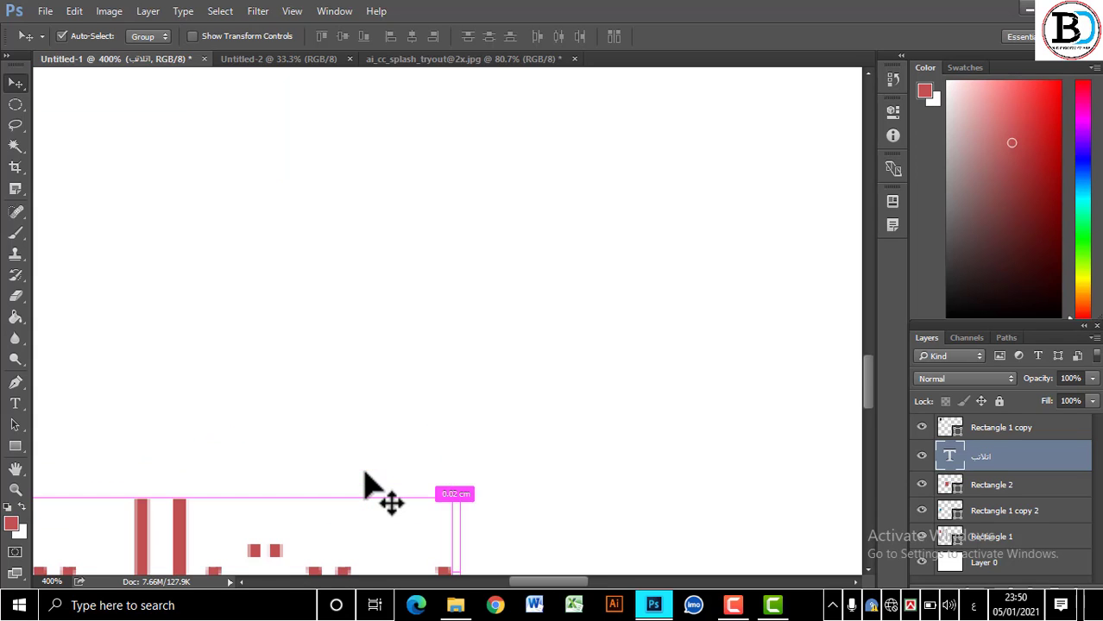
{"action": "scroll", "coordinate": [365, 475], "scroll_direction": "down", "scroll_amount": 4}
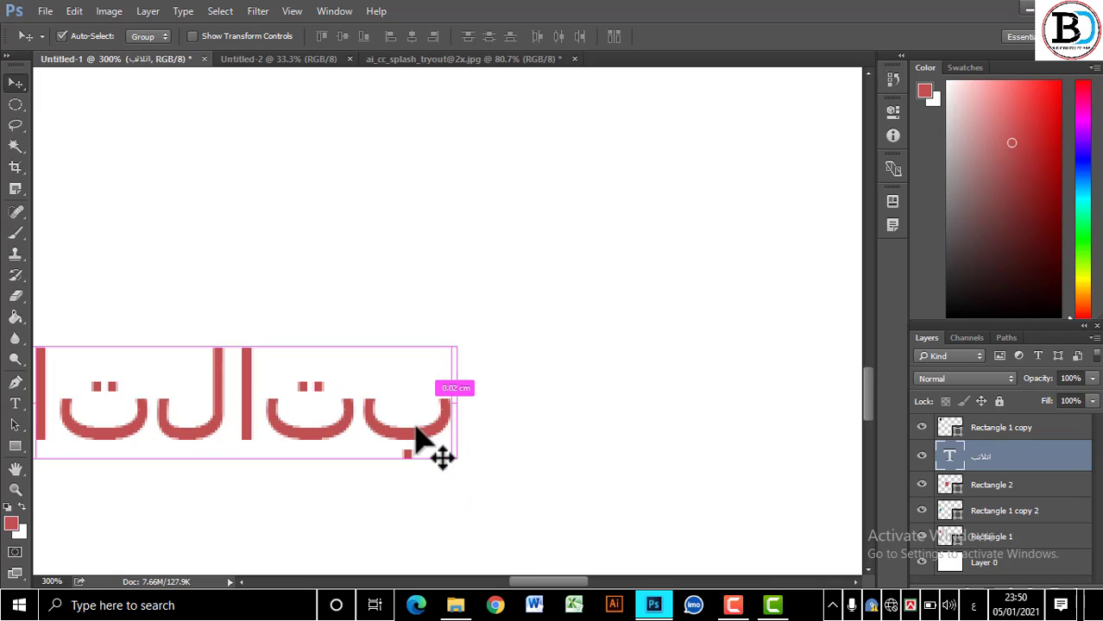
Examine the whole canvas at very low magnification and return to a 50% view of the rectangles and text.
{"action": "key", "text": "ctrl+minus"}
{"action": "key", "text": "ctrl+minus"}
{"action": "key", "text": "ctrl+minus"}
{"action": "key", "text": "ctrl+minus"}
{"action": "key", "text": "ctrl+minus"}
{"action": "key", "text": "ctrl+minus"}
{"action": "key", "text": "ctrl+minus"}
{"action": "key", "text": "ctrl+minus"}
{"action": "key", "text": "ctrl+minus"}
{"action": "key", "text": "ctrl+minus"}
{"action": "key", "text": "ctrl+minus"}
{"action": "key", "text": "ctrl+minus"}
{"action": "key", "text": "ctrl+minus"}
{"action": "key", "text": "ctrl+minus"}
{"action": "key", "text": "ctrl+minus"}
{"action": "key", "text": "ctrl+minus"}
{"action": "key", "text": "ctrl+plus"}
{"action": "key", "text": "ctrl+plus"}
{"action": "key", "text": "ctrl+plus"}
{"action": "key", "text": "ctrl+plus"}
{"action": "key", "text": "ctrl+plus"}
{"action": "key", "text": "ctrl+plus"}
{"action": "key", "text": "ctrl+plus"}
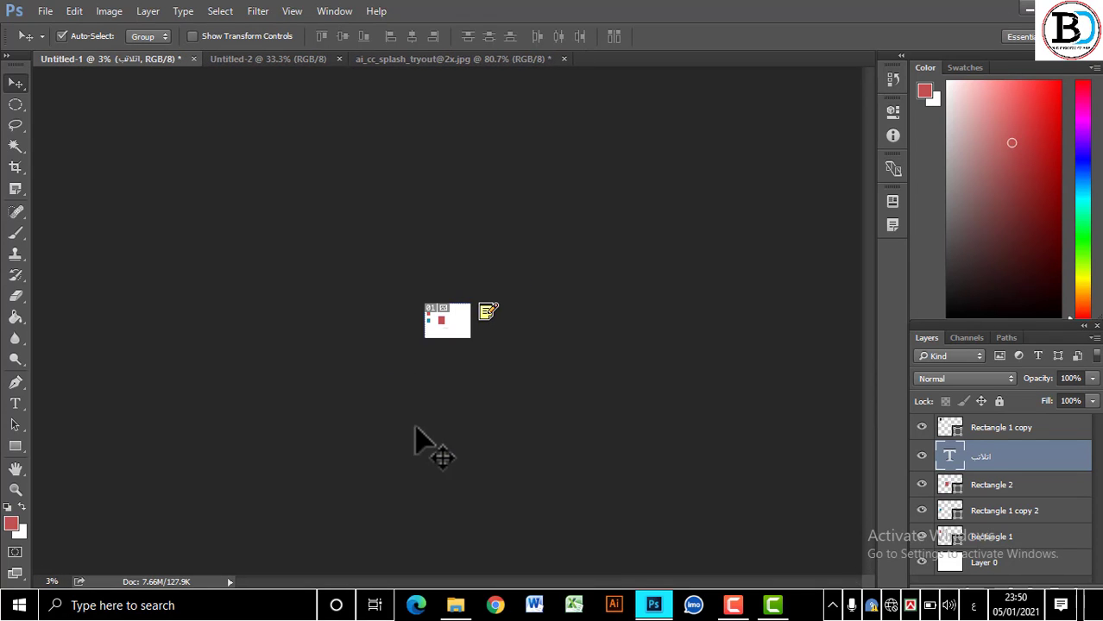
{"action": "key", "text": "ctrl+plus"}
{"action": "key", "text": "ctrl+plus"}
{"action": "key", "text": "ctrl+plus"}
{"action": "key", "text": "ctrl+plus"}
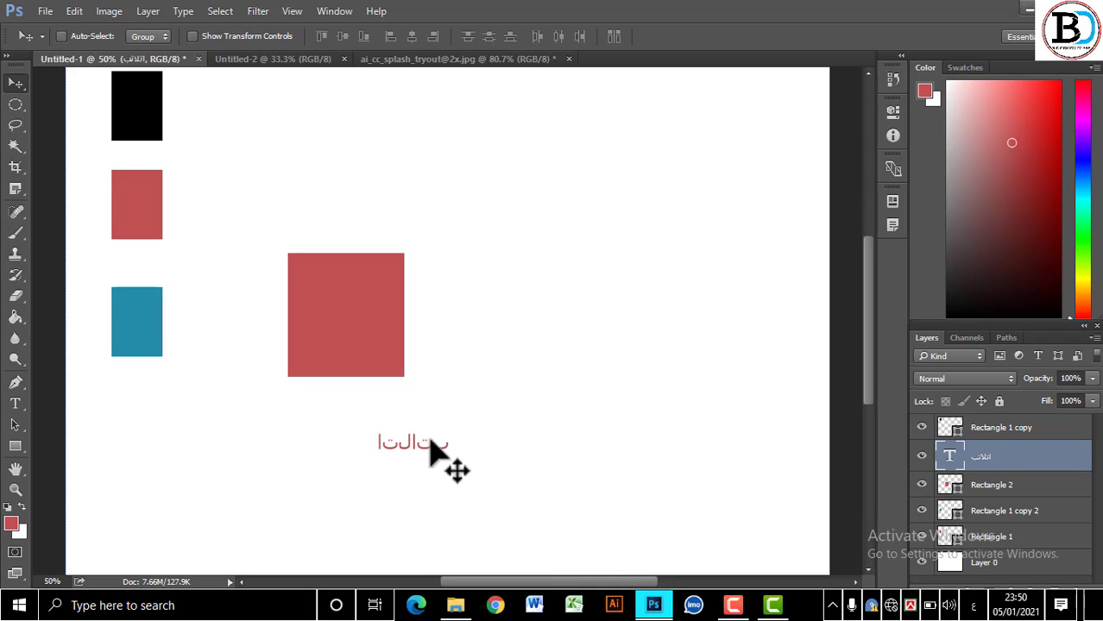
{"action": "scroll", "coordinate": [436, 449], "scroll_direction": "up", "scroll_amount": 1}
{"action": "scroll", "coordinate": [434, 445], "scroll_direction": "down", "scroll_amount": 1}
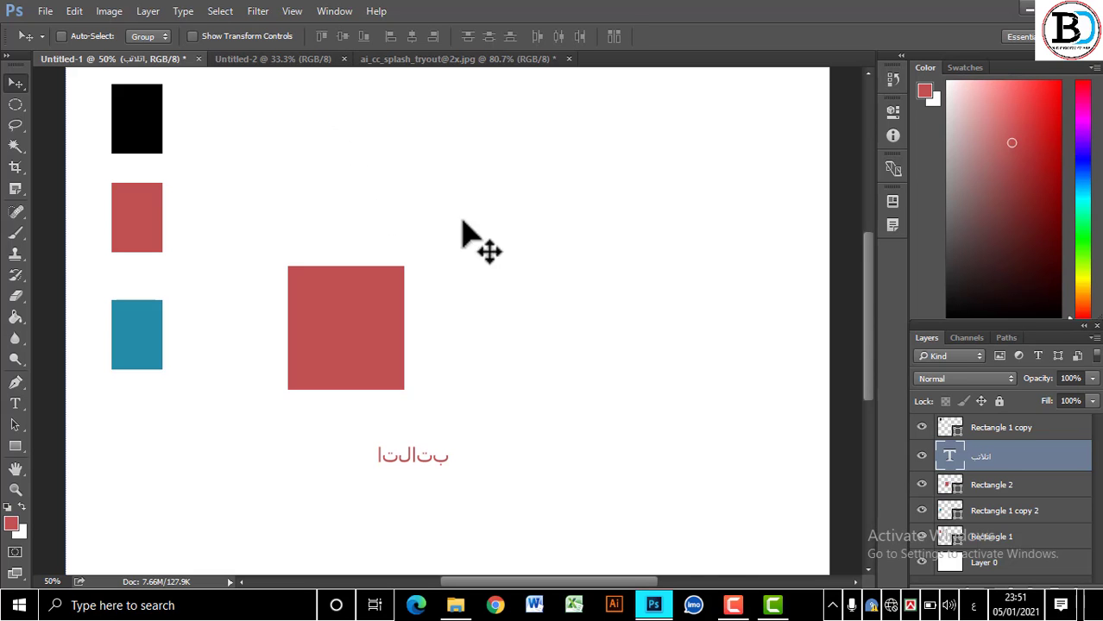
{"action": "left_click", "coordinate": [729, 610]}
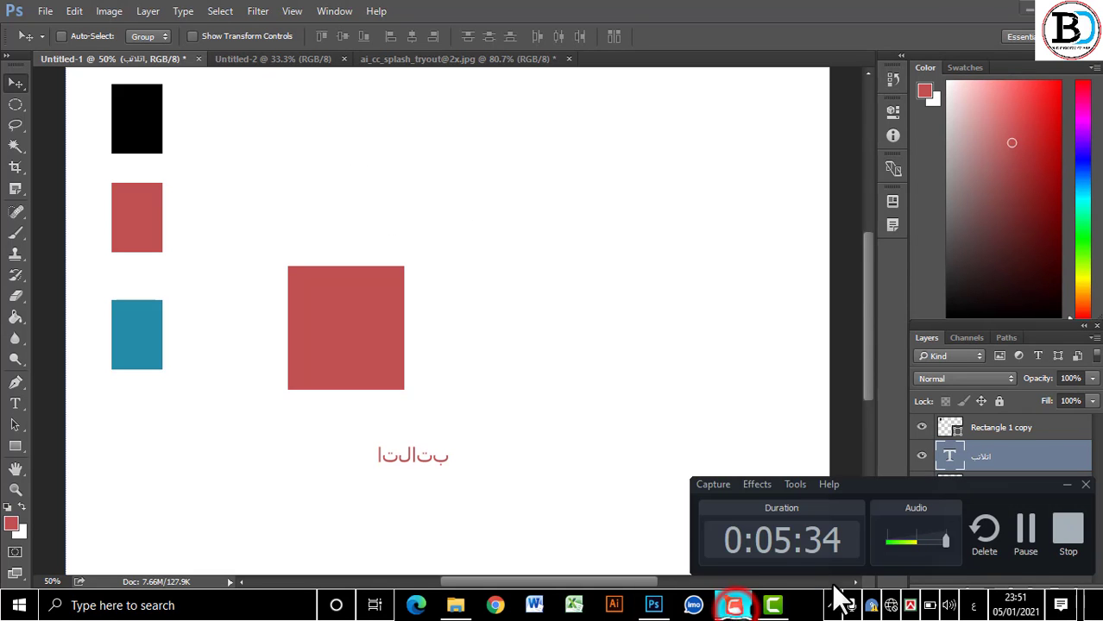
{"action": "left_click", "coordinate": [1027, 539]}
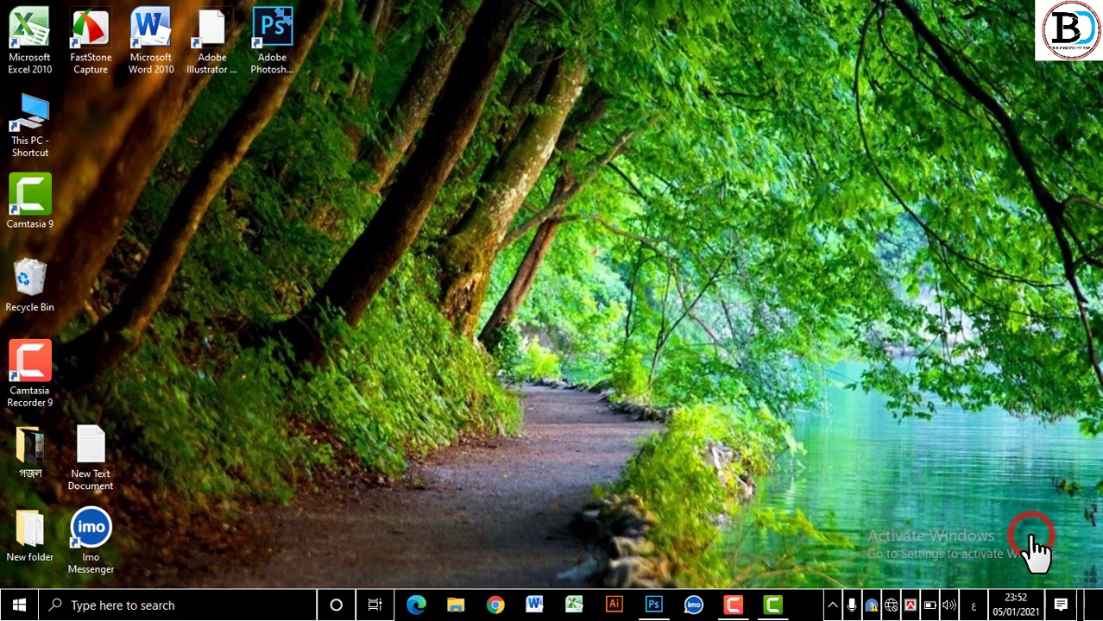
{"action": "right_click", "coordinate": [454, 131]}
{"action": "left_click", "coordinate": [500, 181]}
{"action": "right_click", "coordinate": [501, 181]}
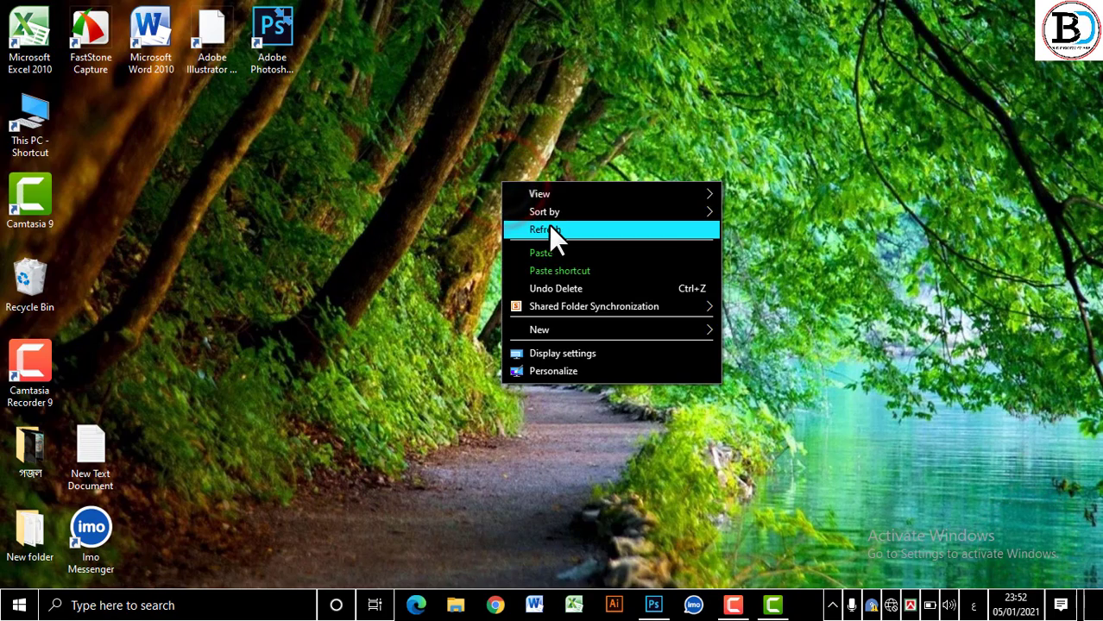
{"action": "left_click", "coordinate": [548, 224]}
{"action": "left_click", "coordinate": [653, 605]}
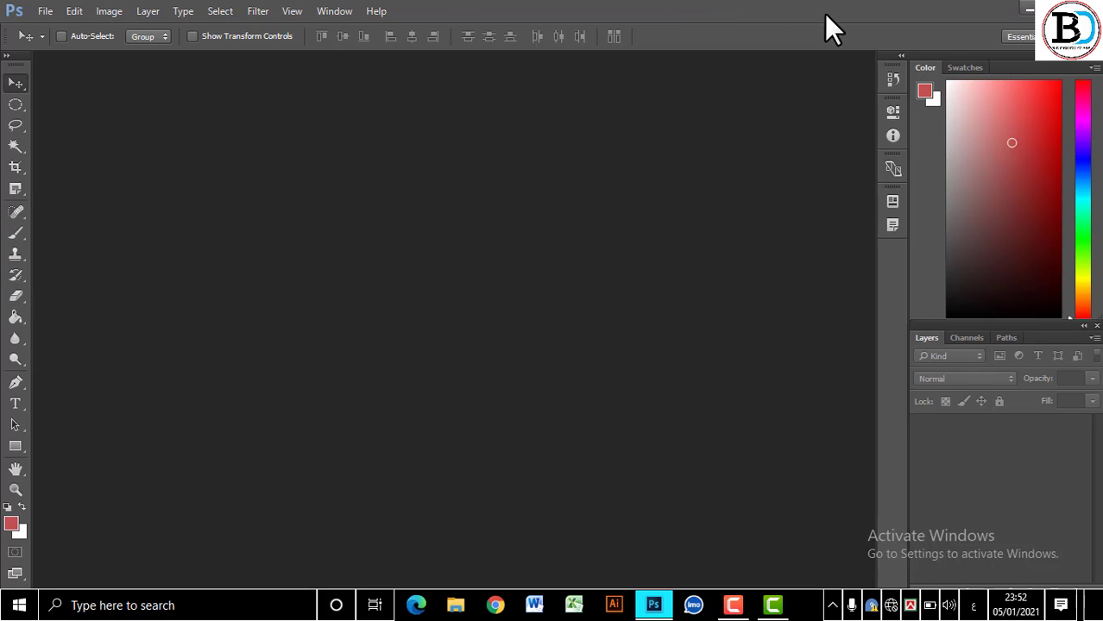
{"action": "left_click", "coordinate": [1027, 9]}
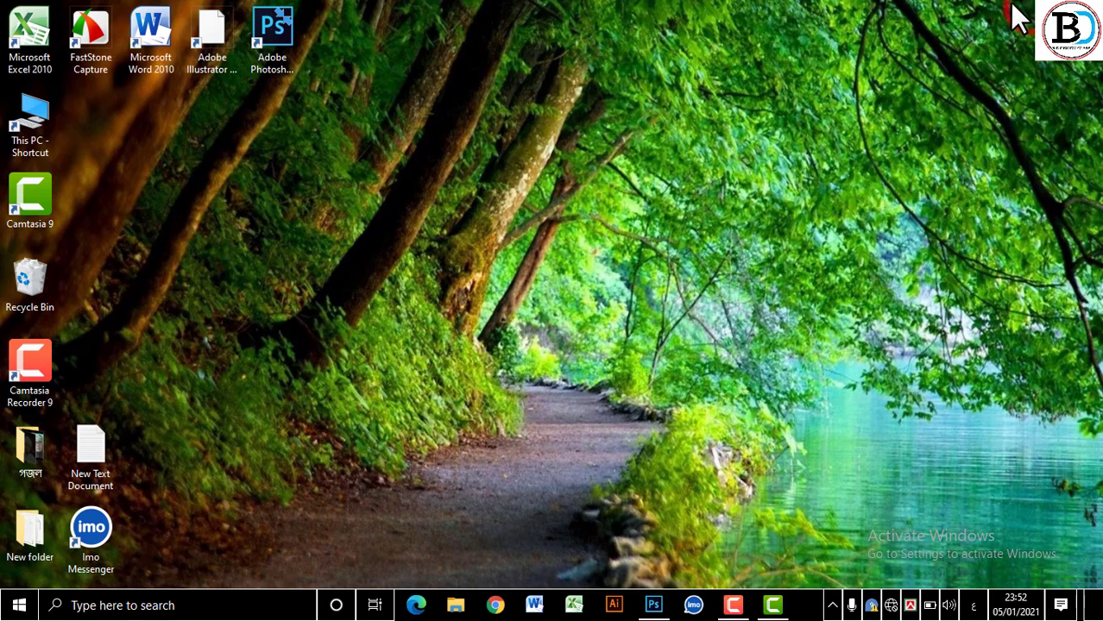
{"action": "right_click", "coordinate": [315, 122]}
{"action": "right_click", "coordinate": [381, 163]}
{"action": "right_click", "coordinate": [429, 217]}
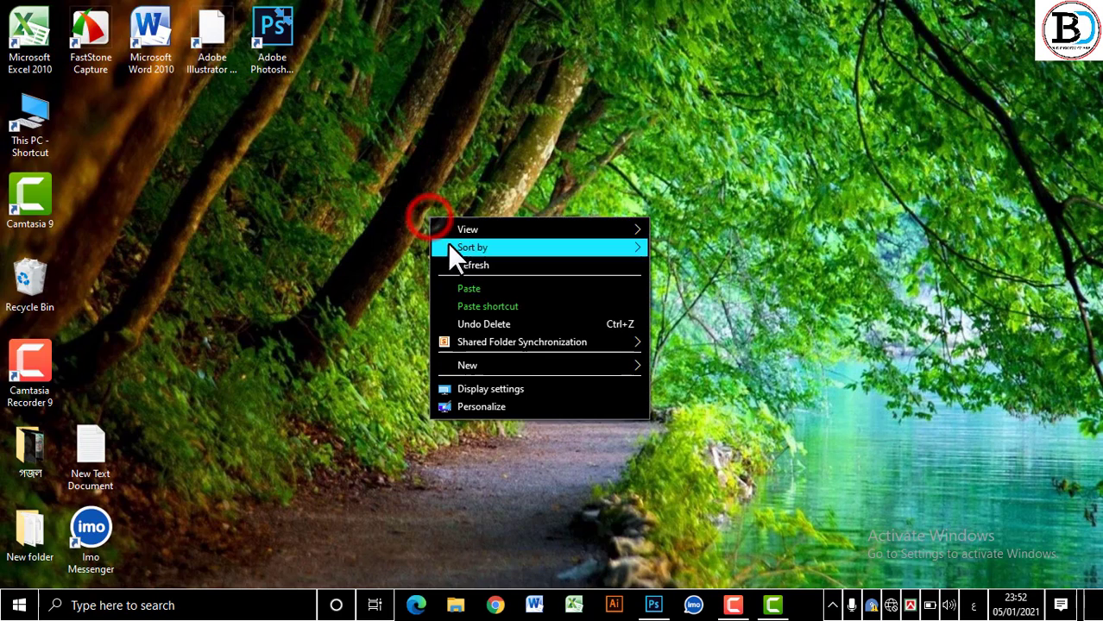
{"action": "right_click", "coordinate": [488, 268]}
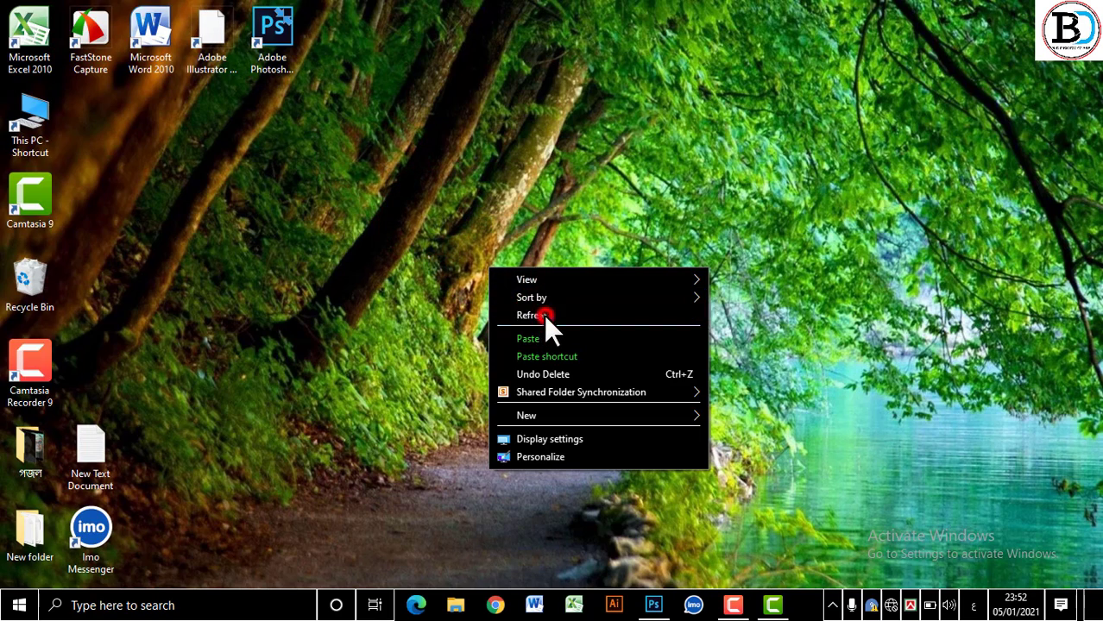
{"action": "left_click", "coordinate": [543, 314]}
{"action": "right_click", "coordinate": [455, 114]}
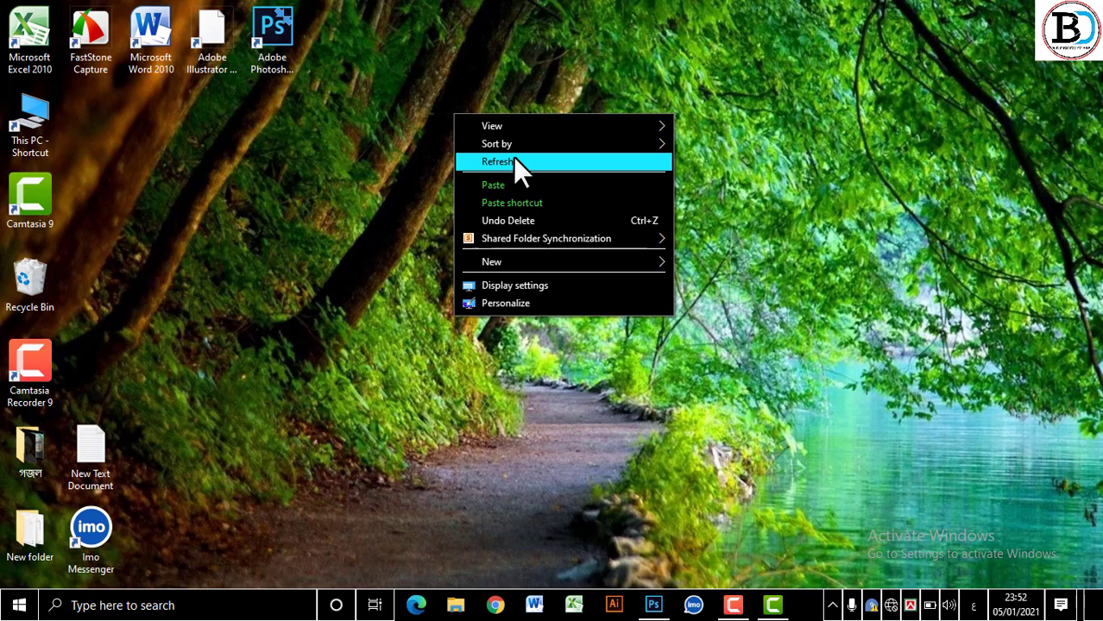
{"action": "left_click", "coordinate": [515, 160]}
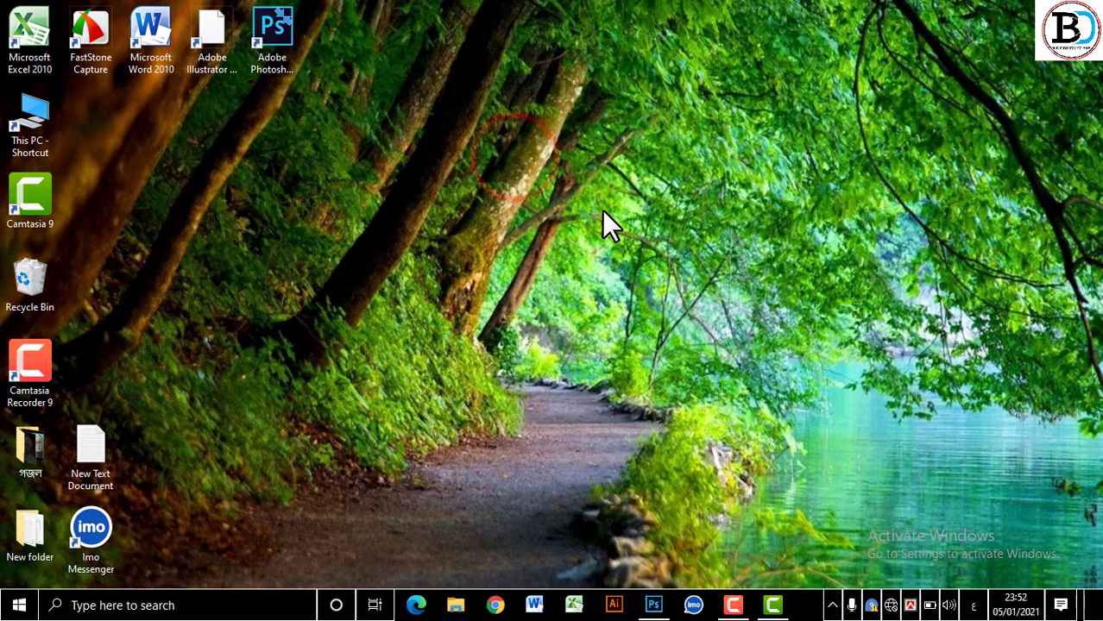
{"action": "right_click", "coordinate": [478, 138]}
{"action": "left_click", "coordinate": [539, 187]}
{"action": "right_click", "coordinate": [541, 189]}
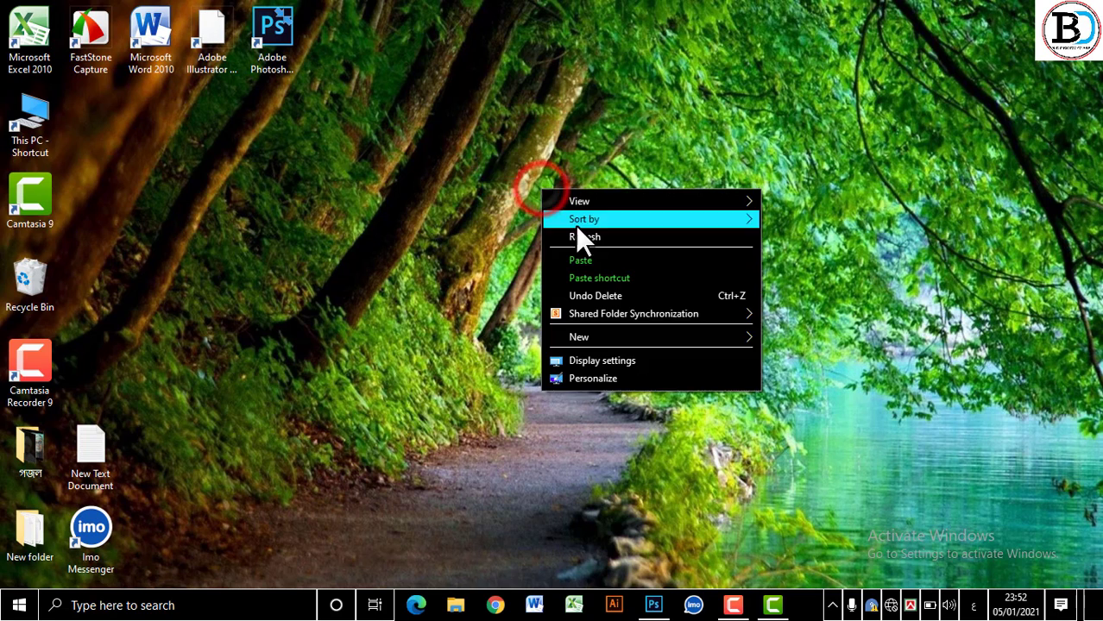
{"action": "left_click", "coordinate": [594, 237]}
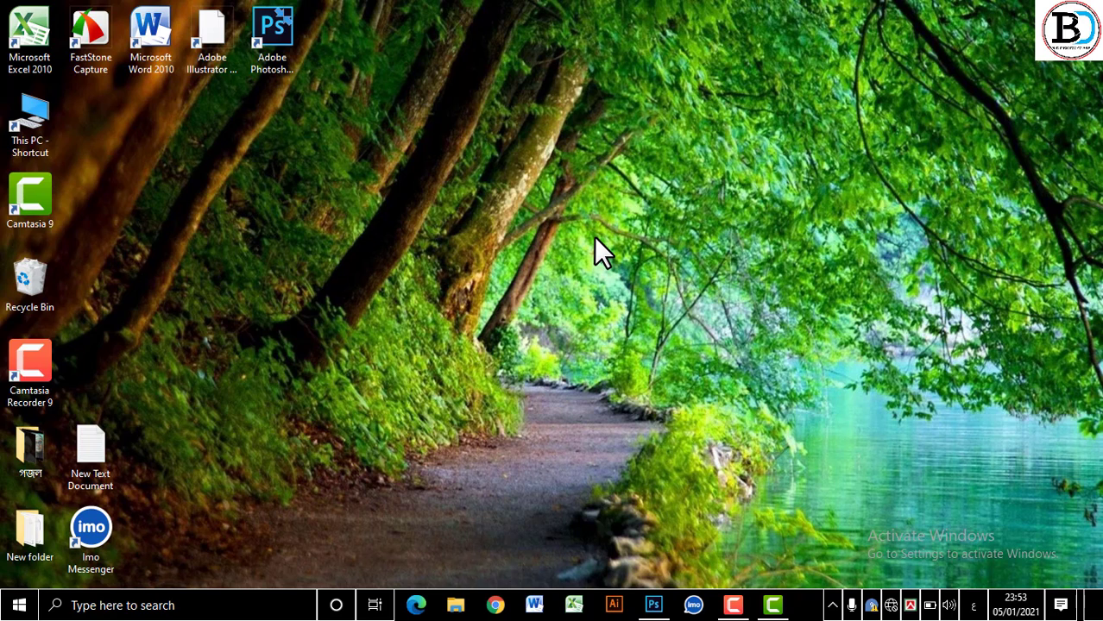
{"action": "right_click", "coordinate": [352, 218]}
{"action": "right_click", "coordinate": [404, 277]}
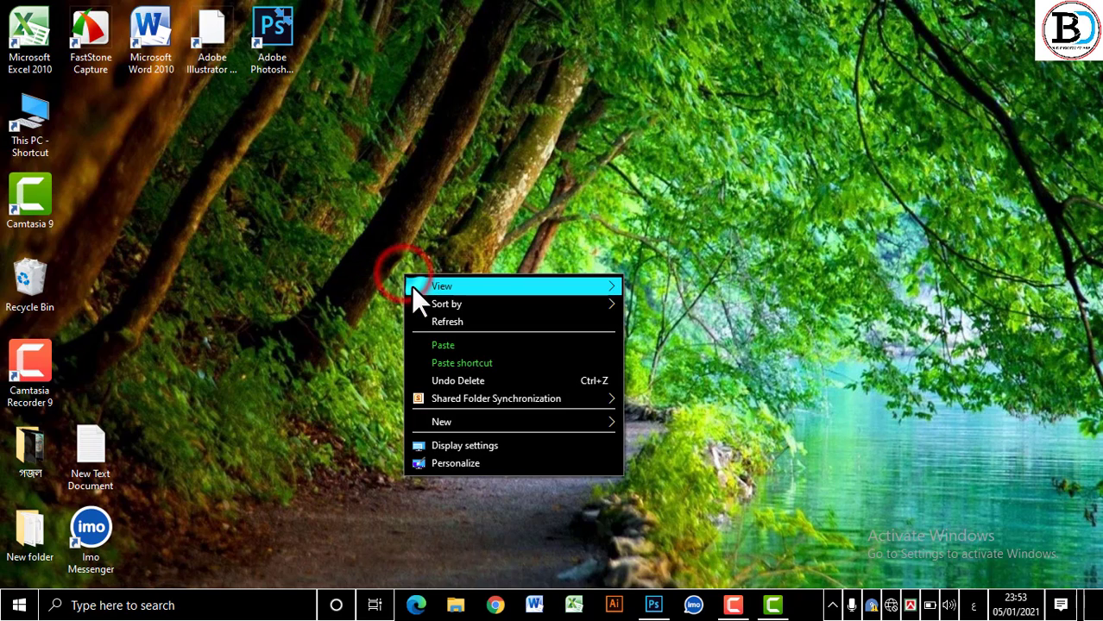
{"action": "left_click", "coordinate": [460, 322]}
{"action": "right_click", "coordinate": [461, 321]}
{"action": "left_click", "coordinate": [535, 368]}
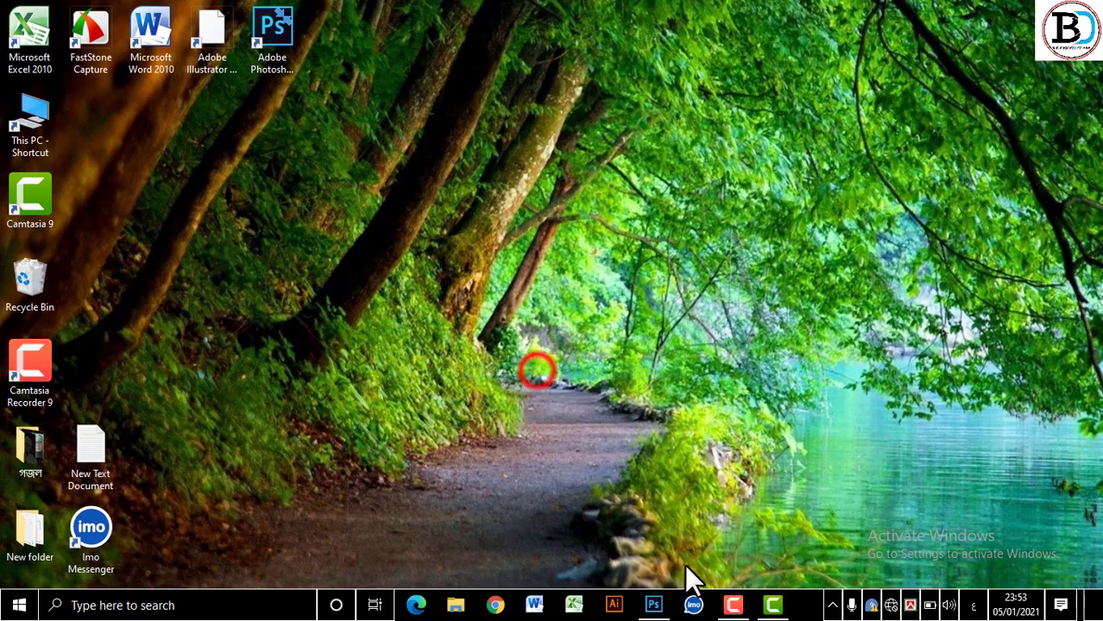